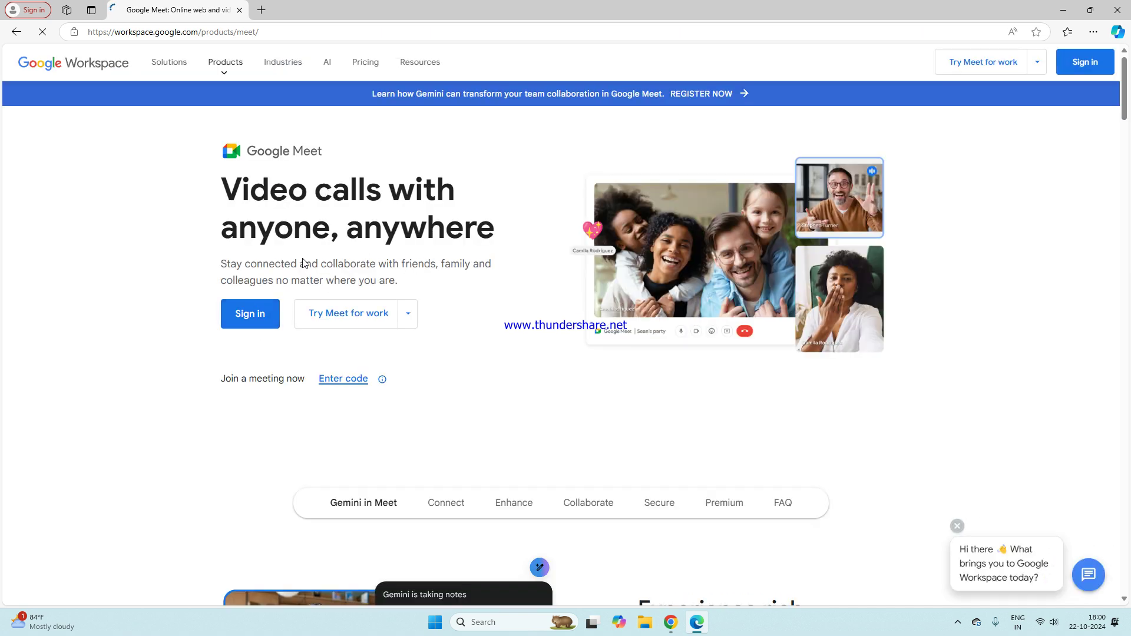
Go to the Google home page and open Google Meet from the list of Google apps.
click(1087, 64)
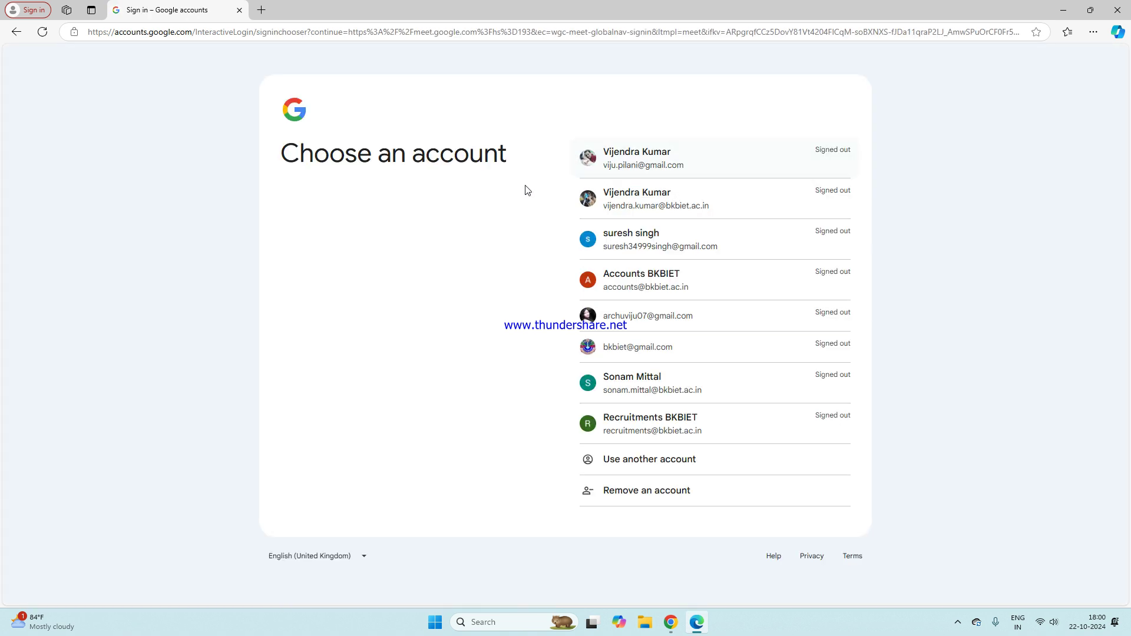
click(154, 34)
text(google)
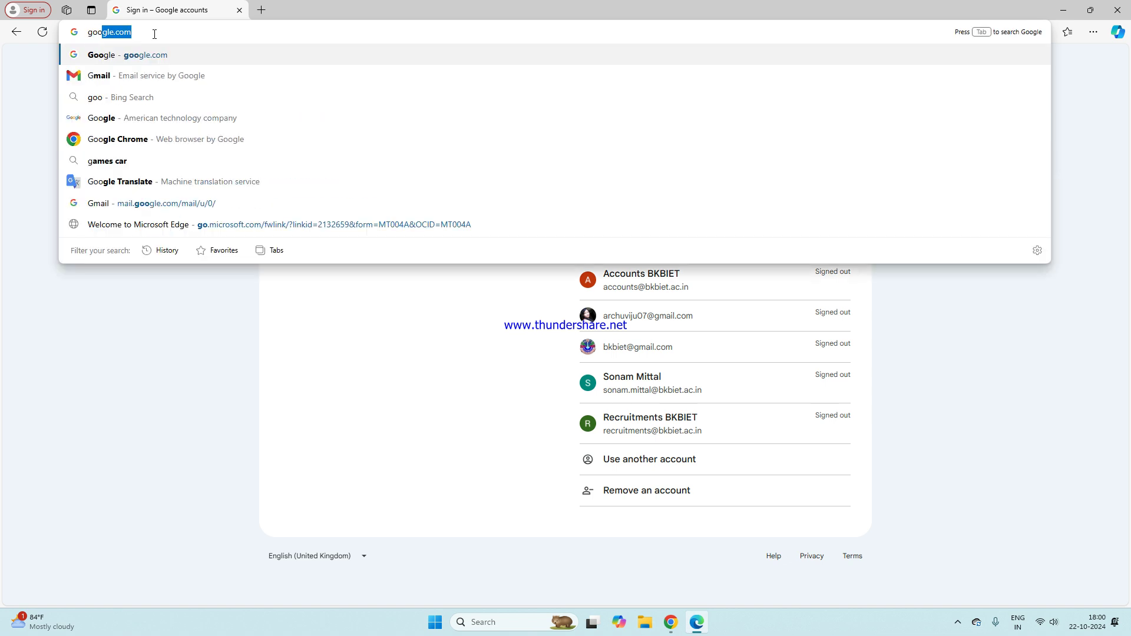
key(Return)
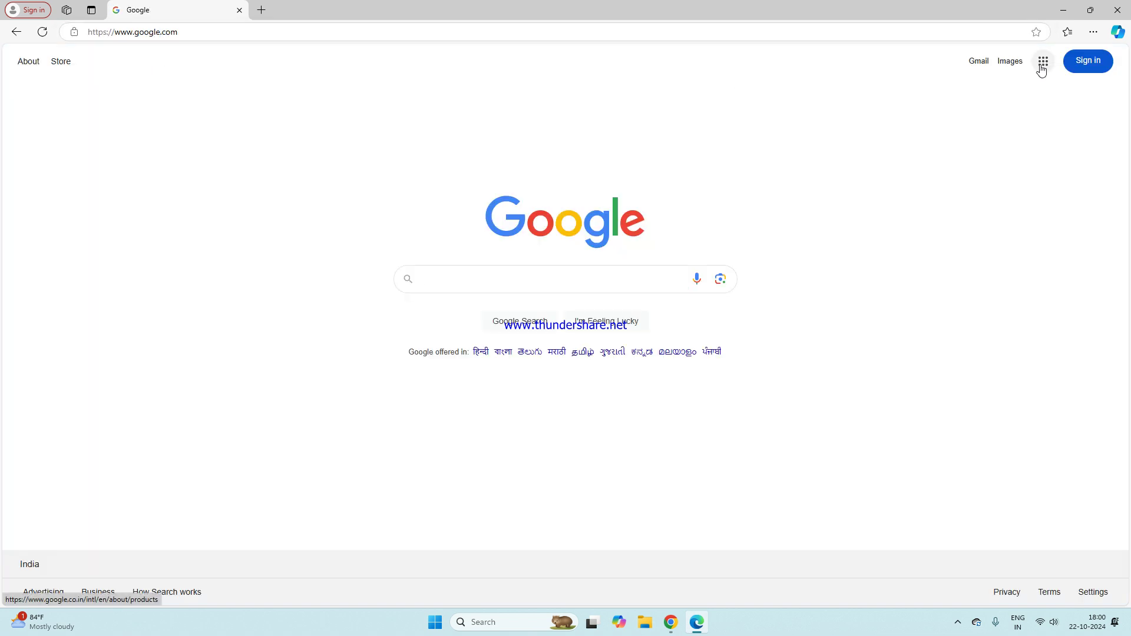
click(1043, 62)
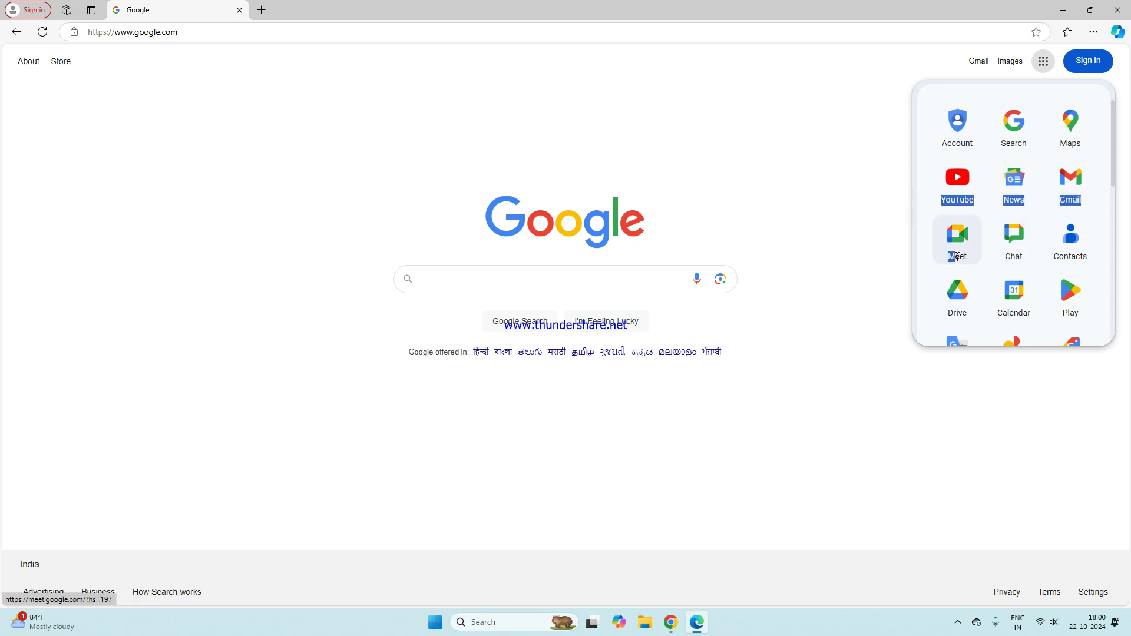
click(956, 237)
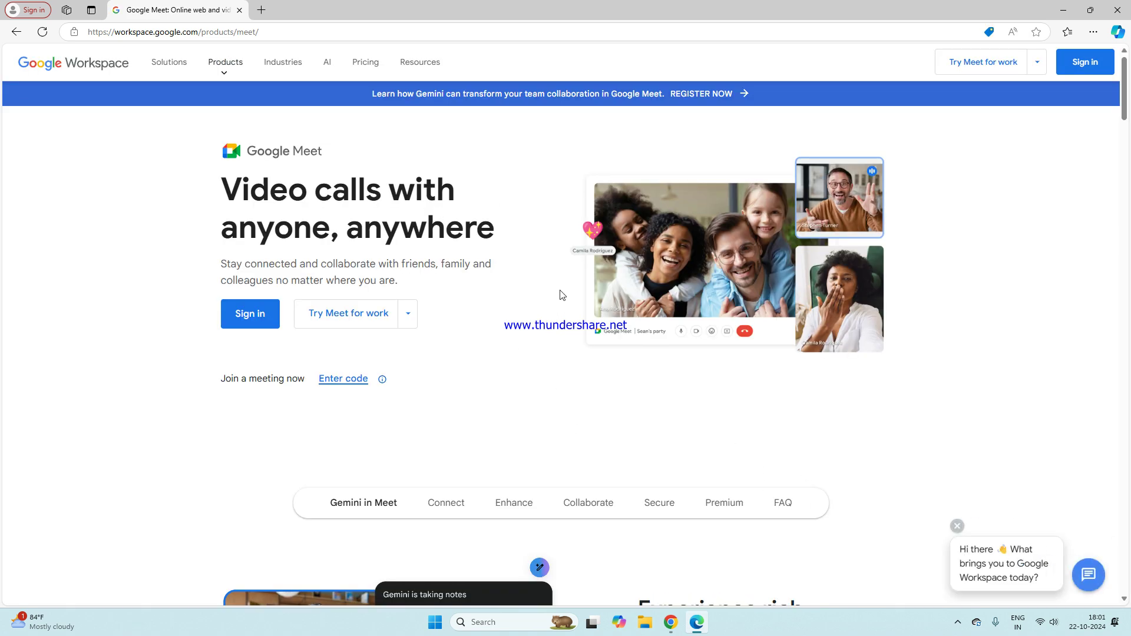
Sign in to Google Meet by choosing the host's institute account and entering the account password.
scroll(562, 295, down, 15)
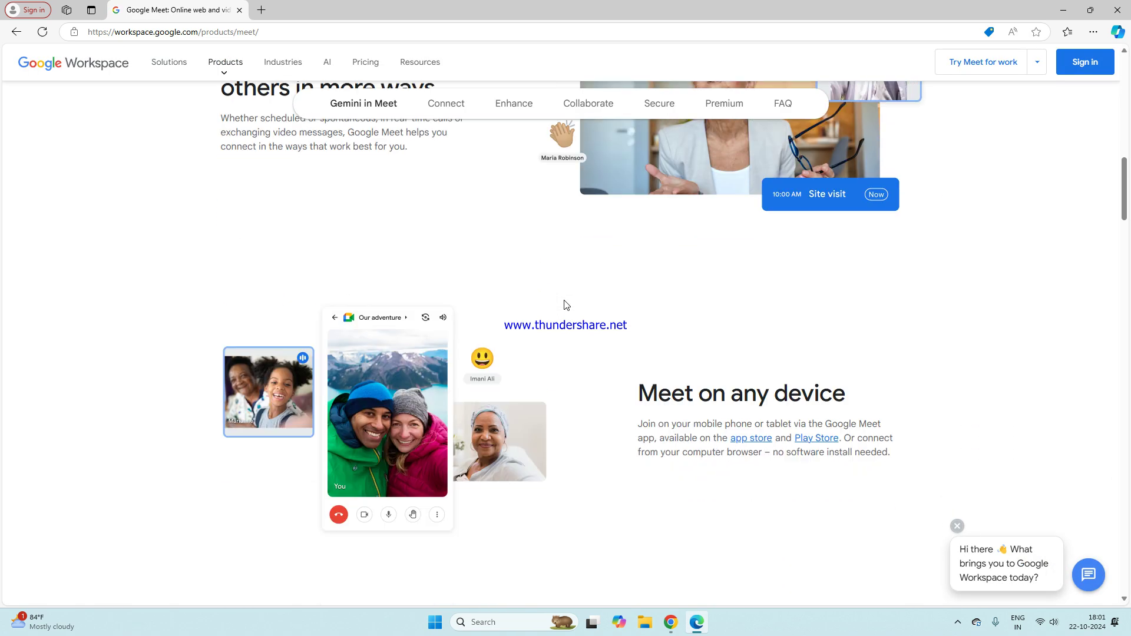
scroll(564, 304, down, 9)
scroll(565, 304, up, 7)
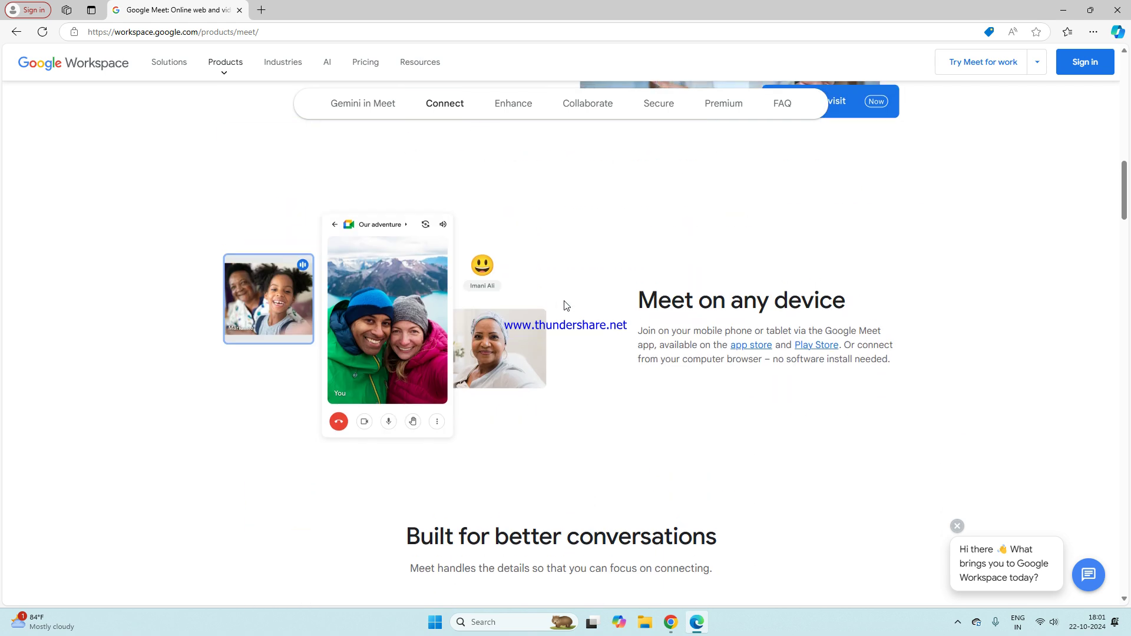
scroll(565, 305, up, 15)
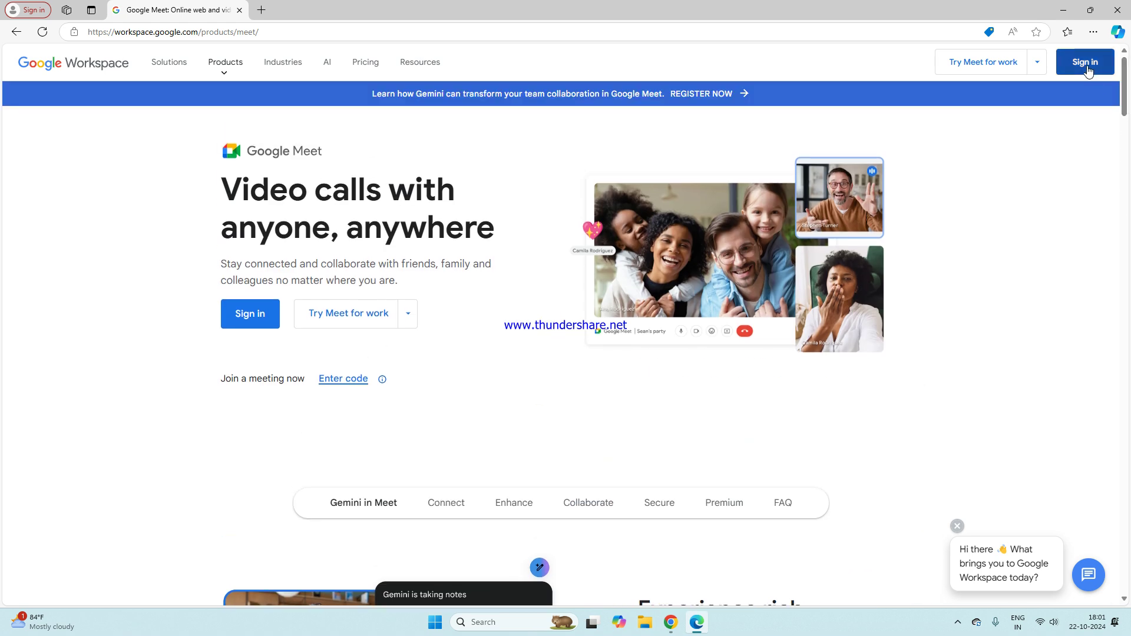
click(1093, 66)
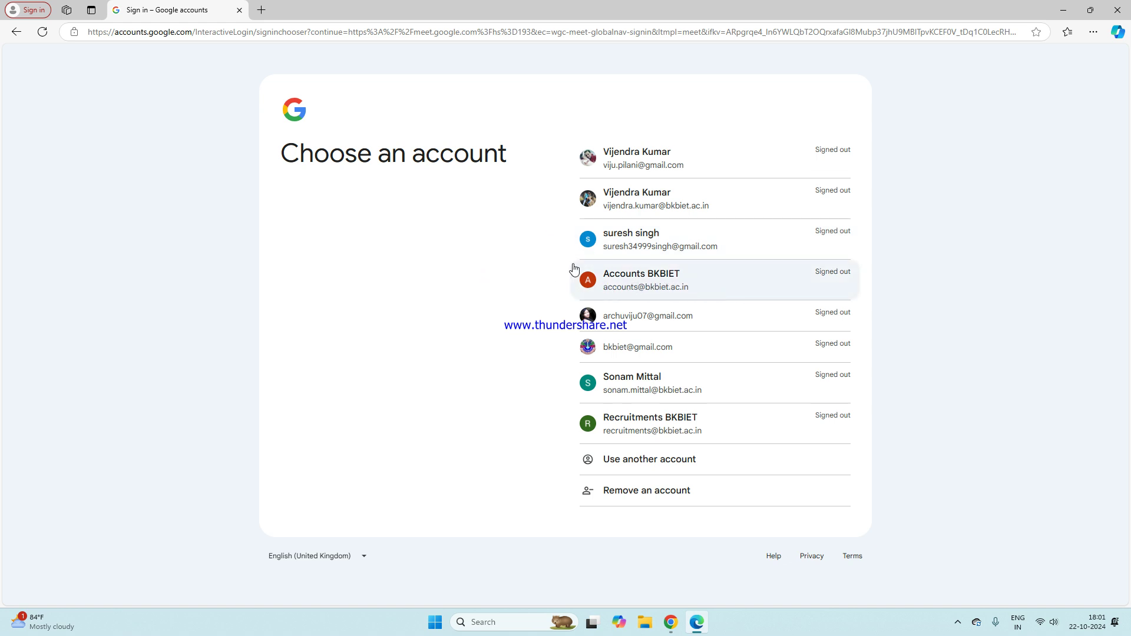
click(643, 206)
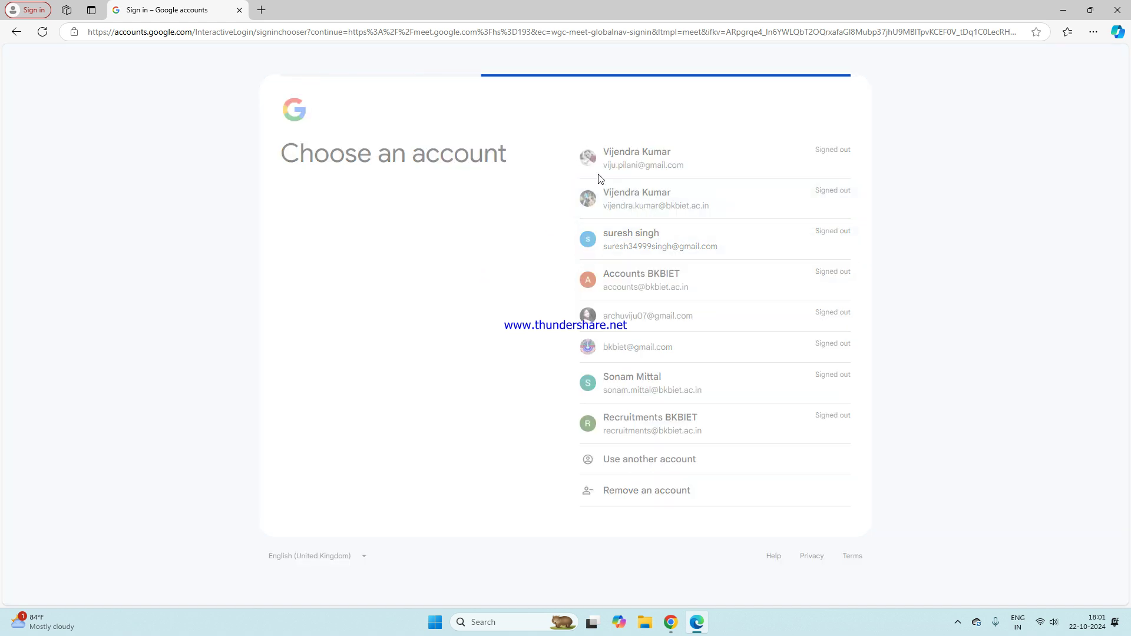
text(•)
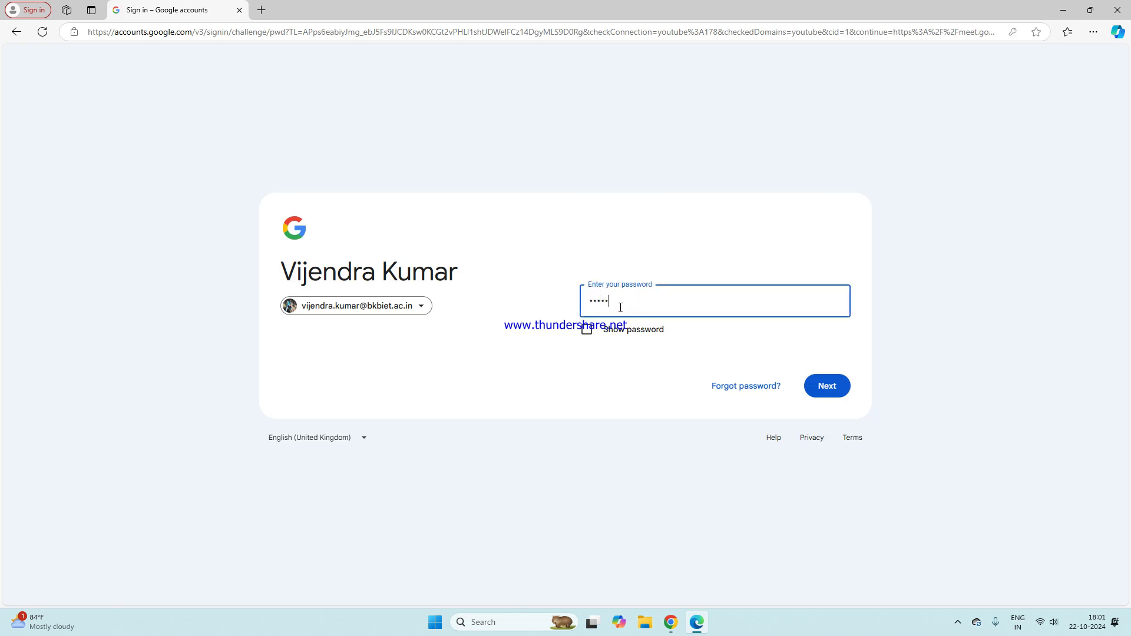
text(•••••••••)
key(Return)
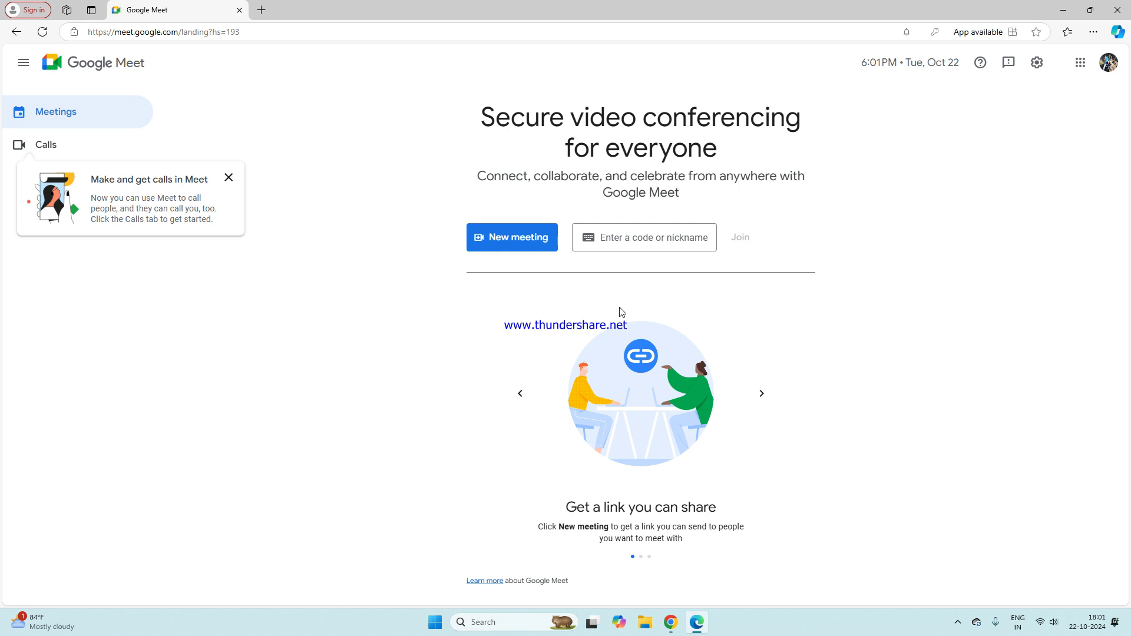
Dismiss the tip about making calls, view the Calls page and return to Meetings.
click(229, 177)
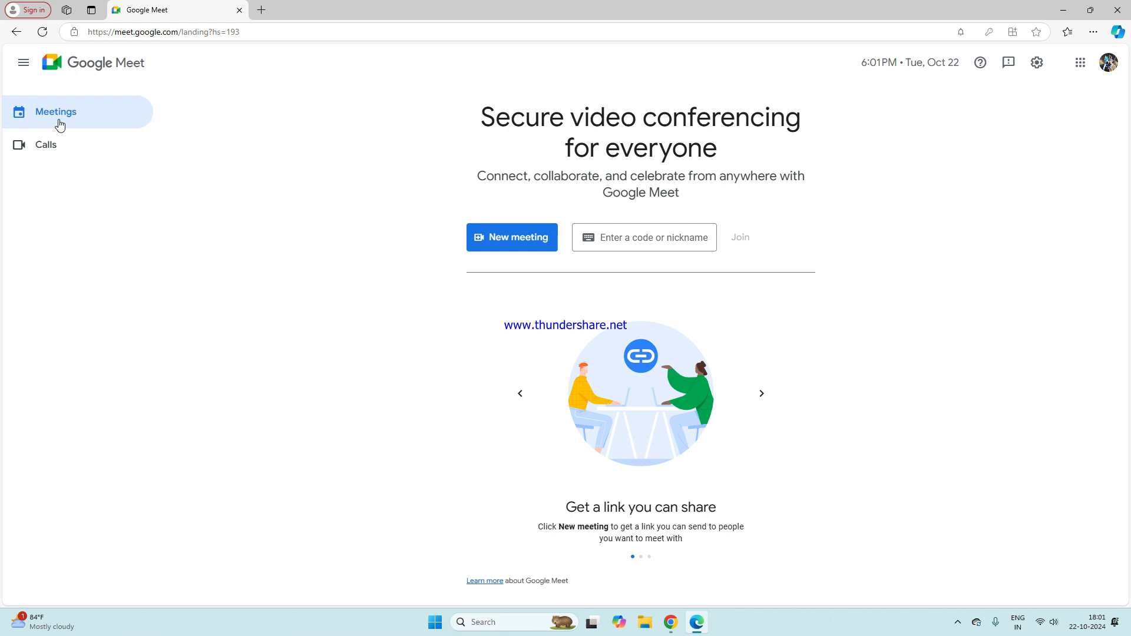
click(53, 146)
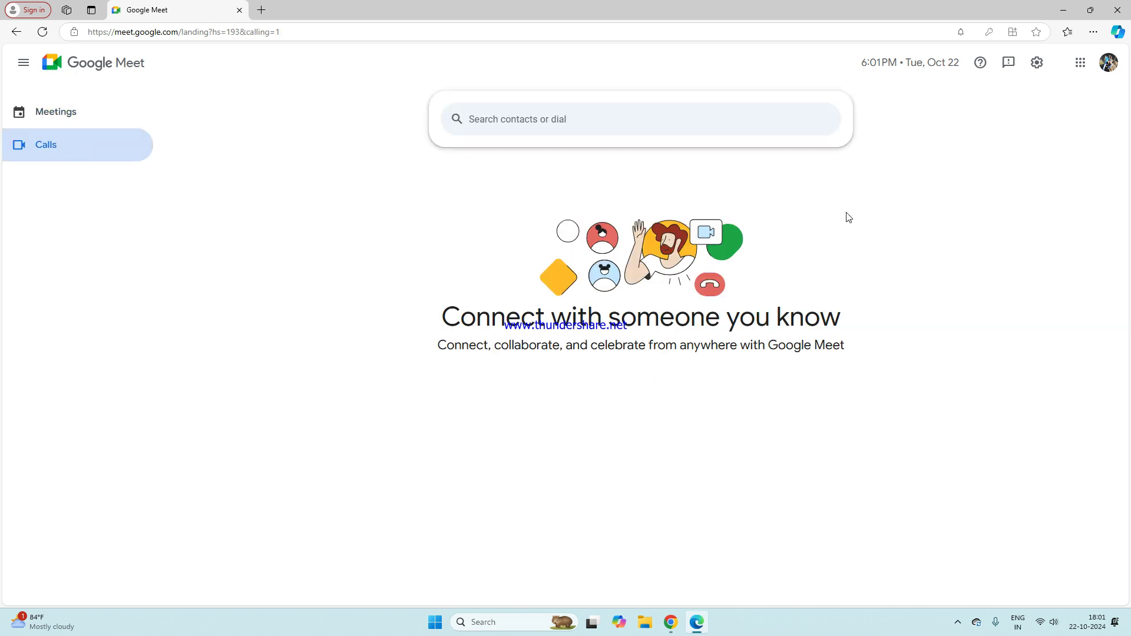
click(47, 120)
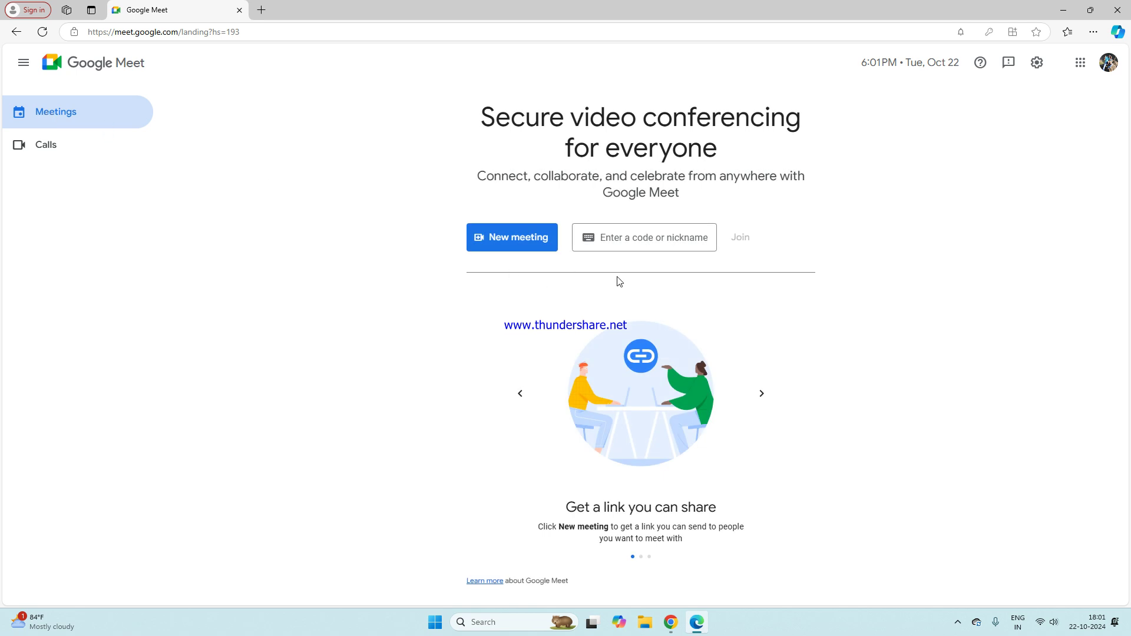
Create a meeting for later, copy its joining info and close the info window.
click(493, 263)
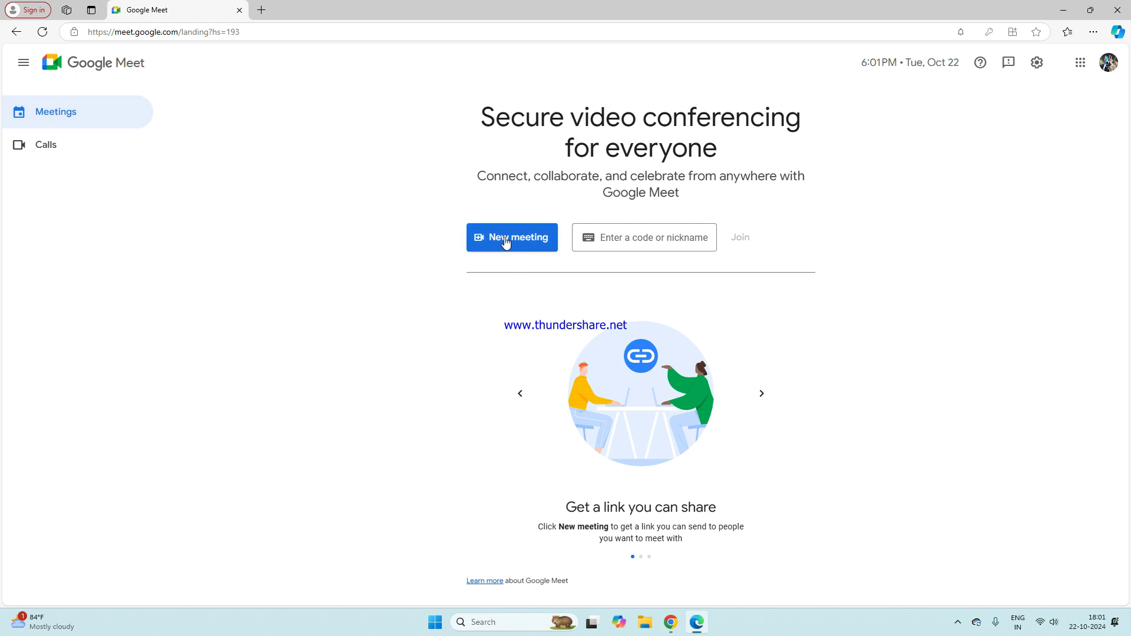
click(505, 242)
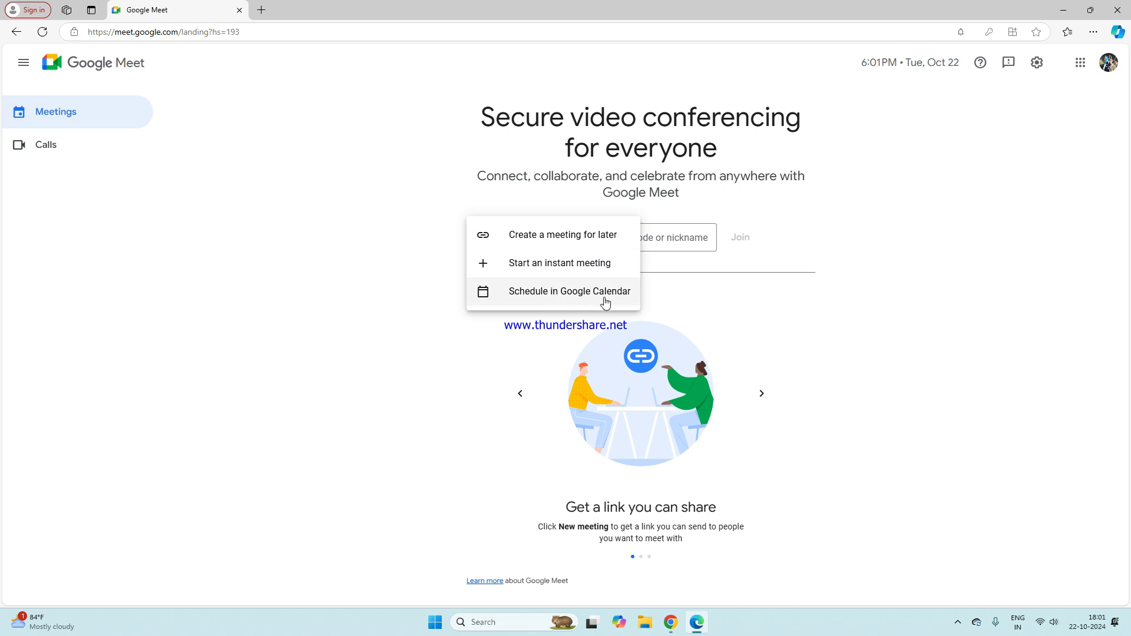
click(548, 236)
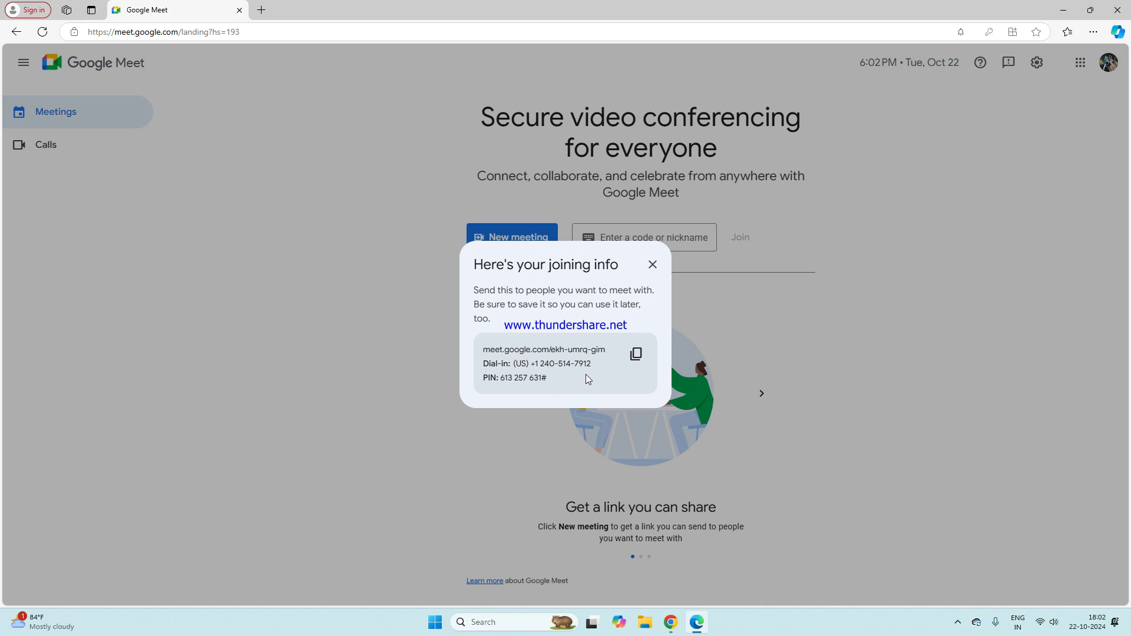
click(636, 355)
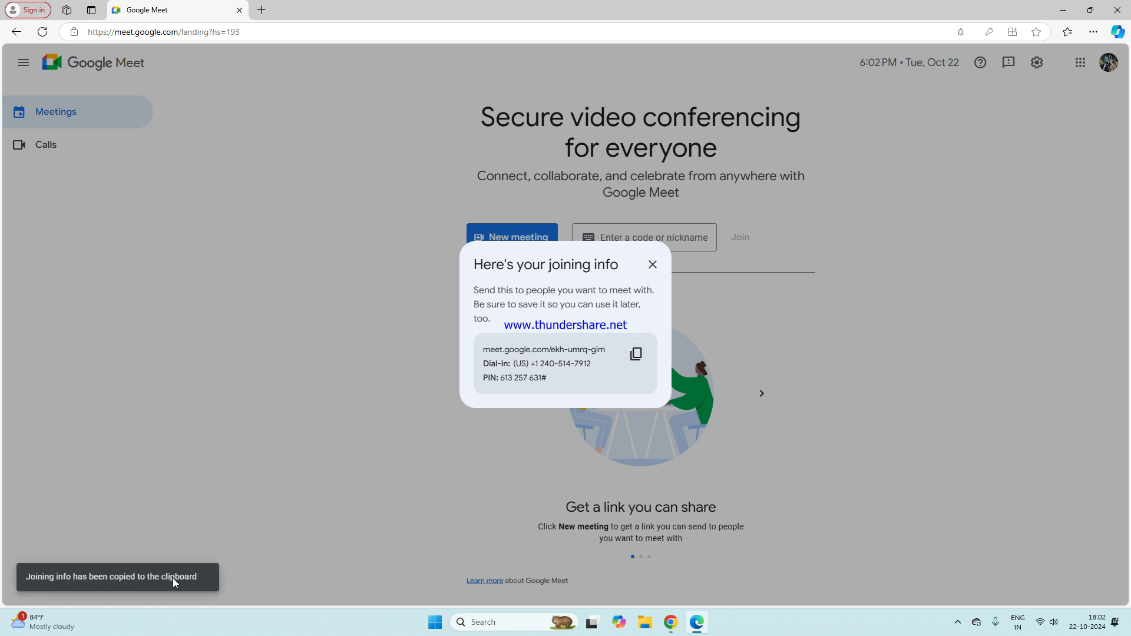
click(653, 265)
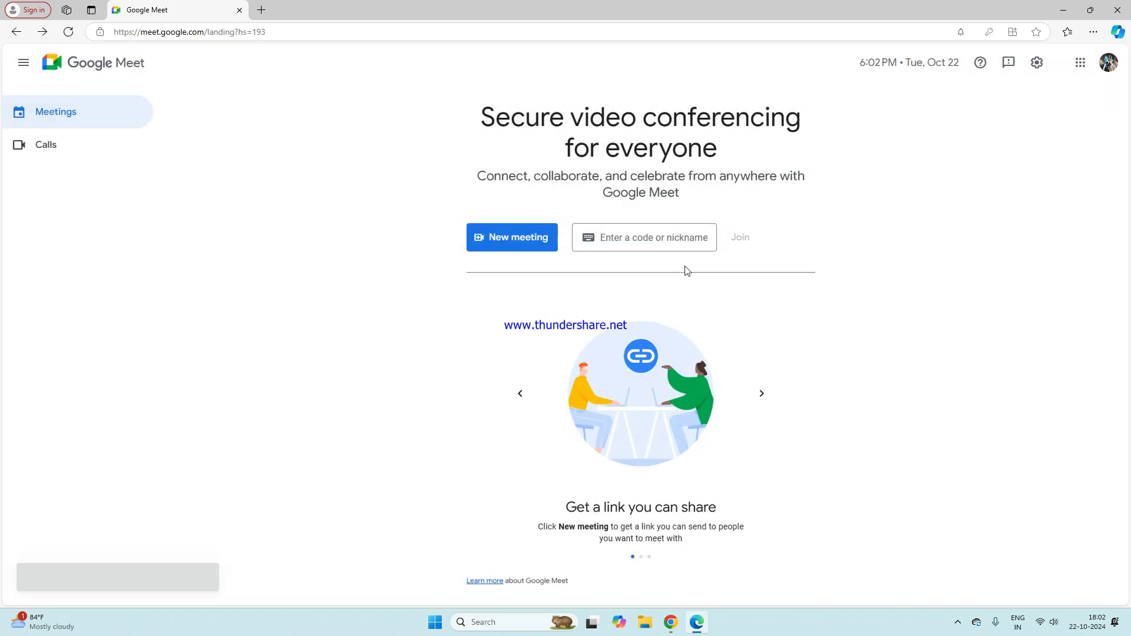
Start scheduling a new meeting in Google Calendar, reloading the event page and dismissing its introductory pop-ups.
click(517, 241)
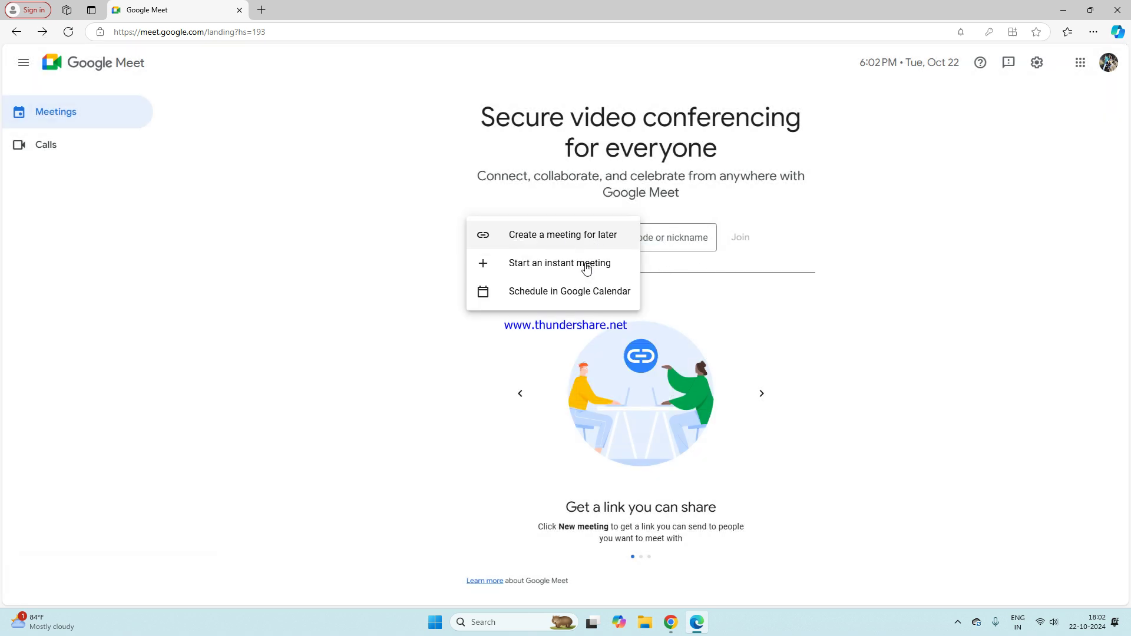
click(554, 293)
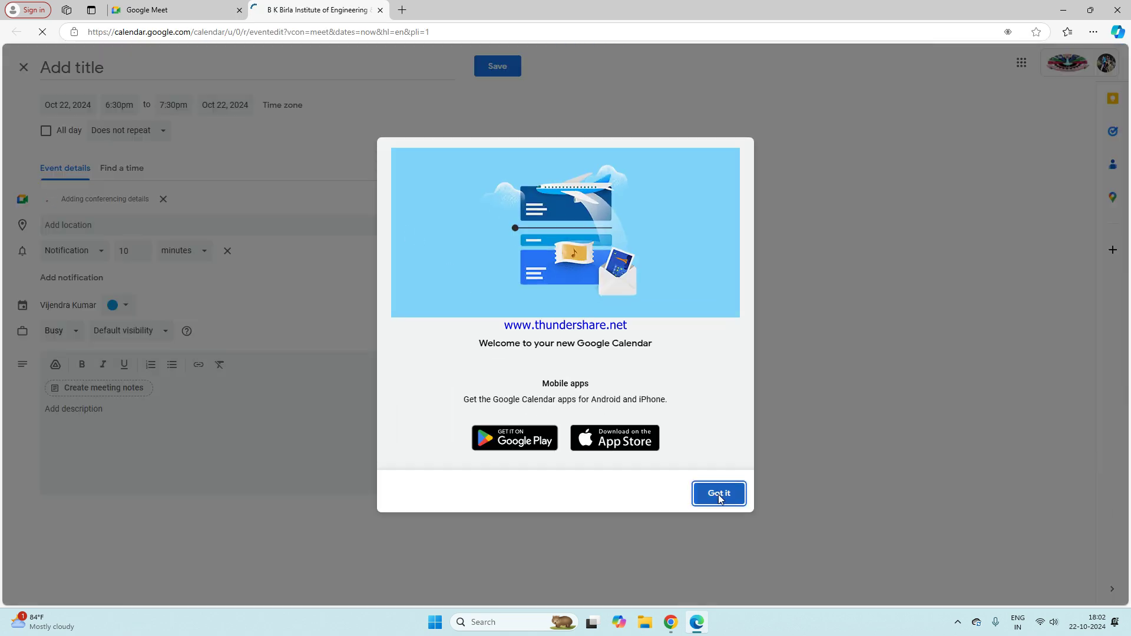
click(720, 495)
key(F5)
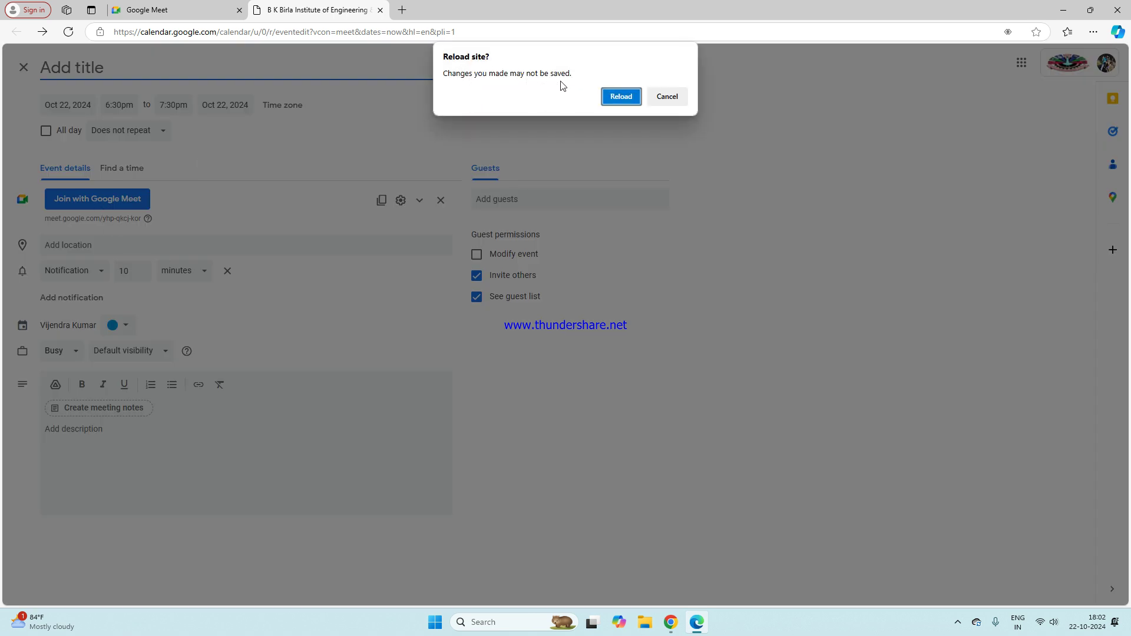
click(622, 97)
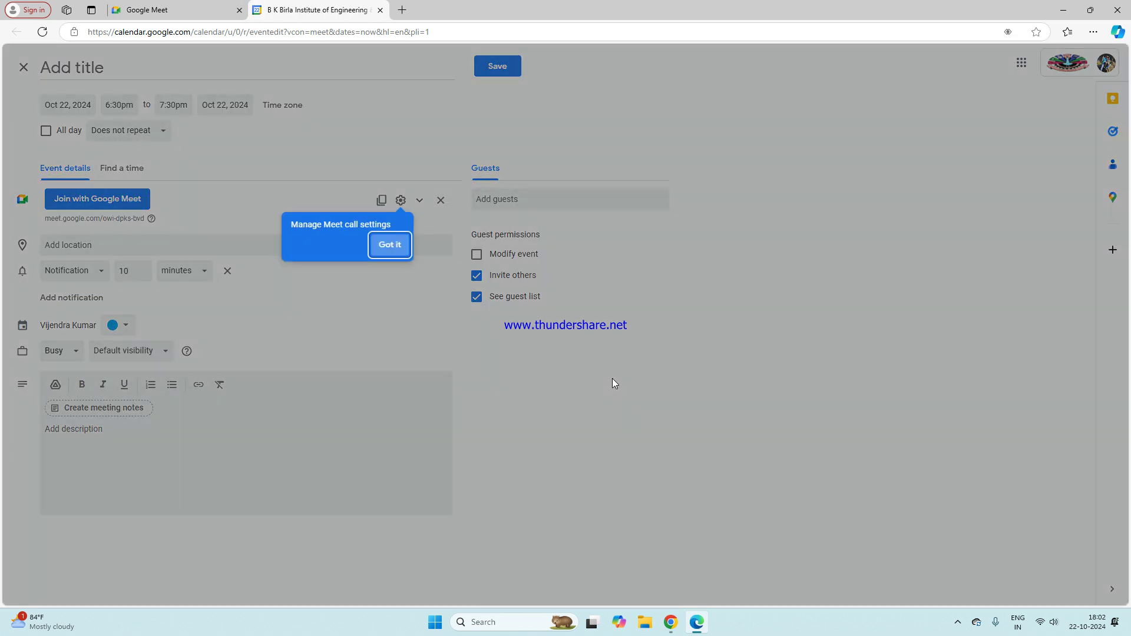
click(389, 245)
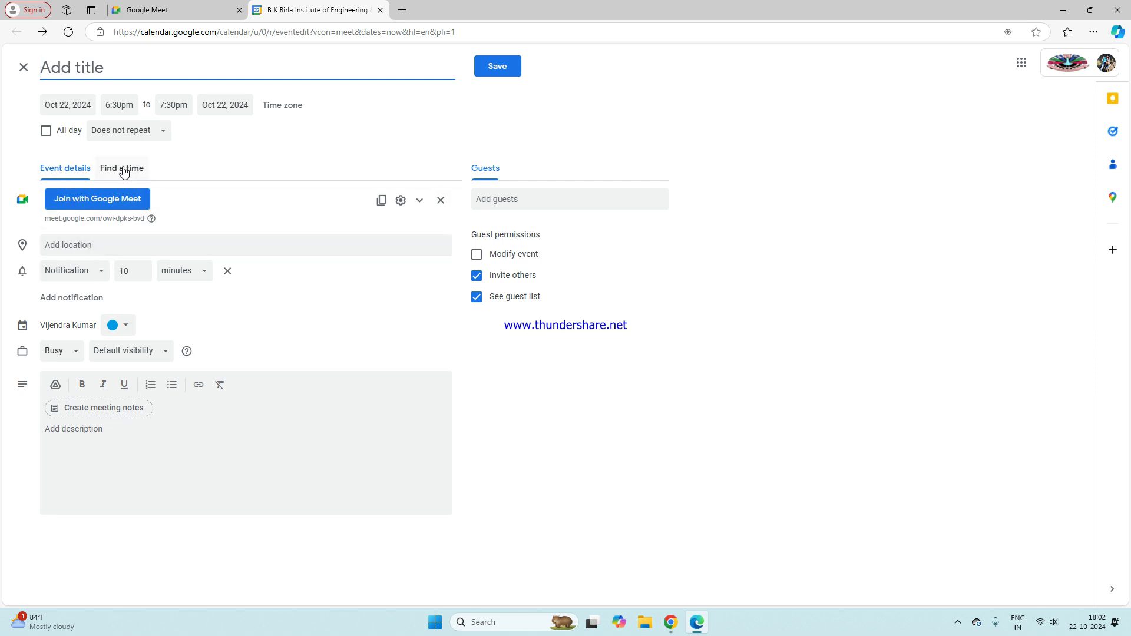
Set the event's start date to October 24, 2024.
click(69, 107)
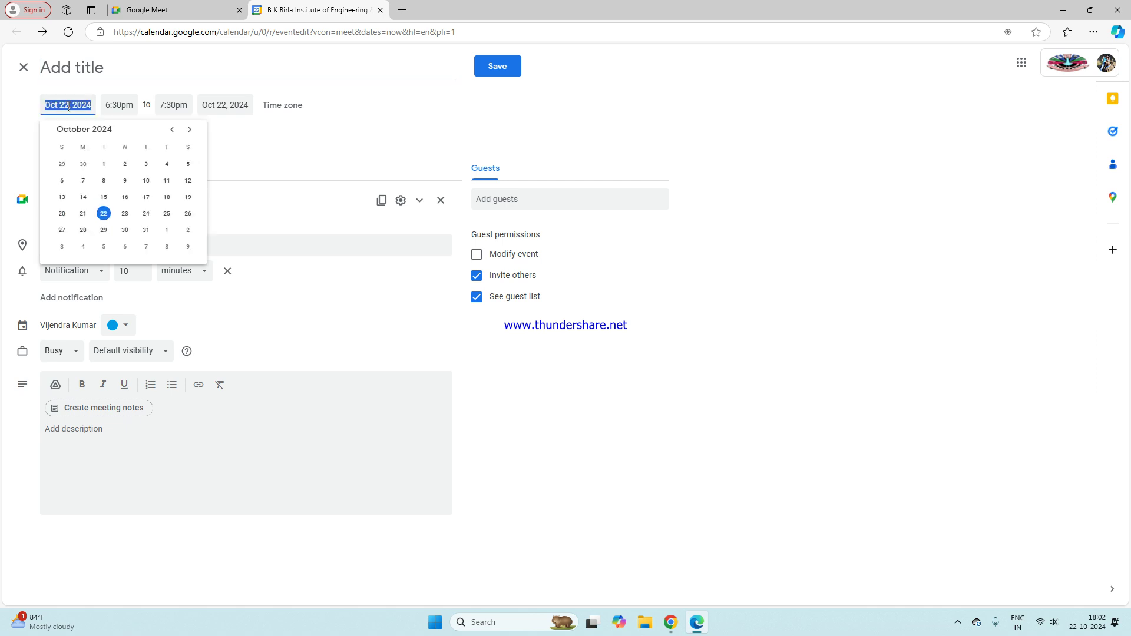
click(146, 215)
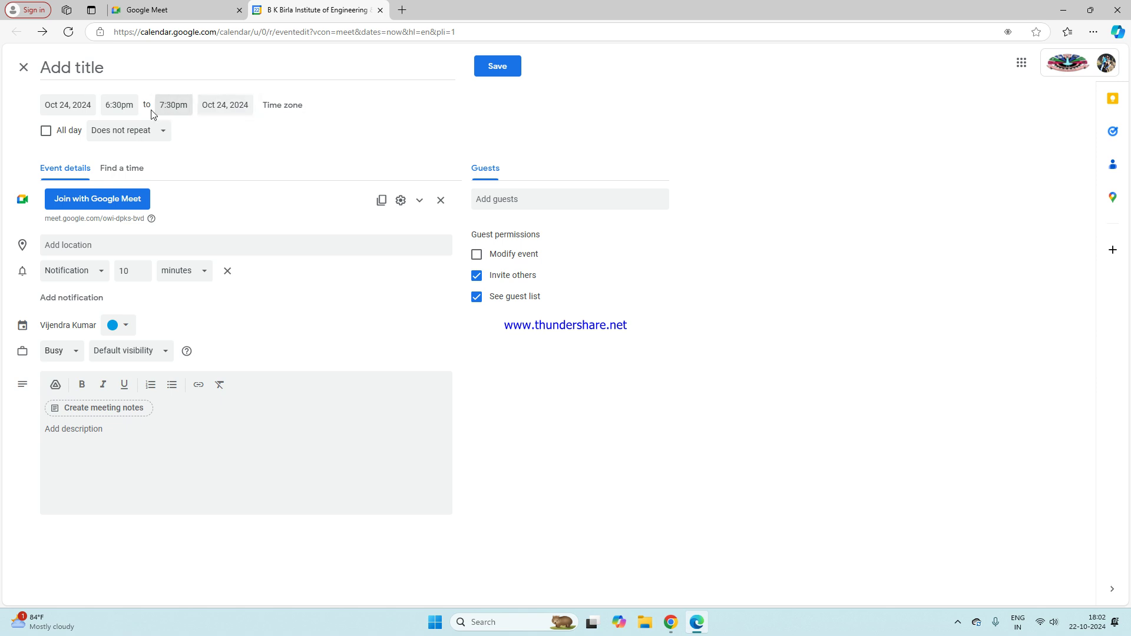
Review the event's available start times and its time zone options without changing either.
click(121, 106)
scroll(142, 180, down, 5)
scroll(142, 179, down, 3)
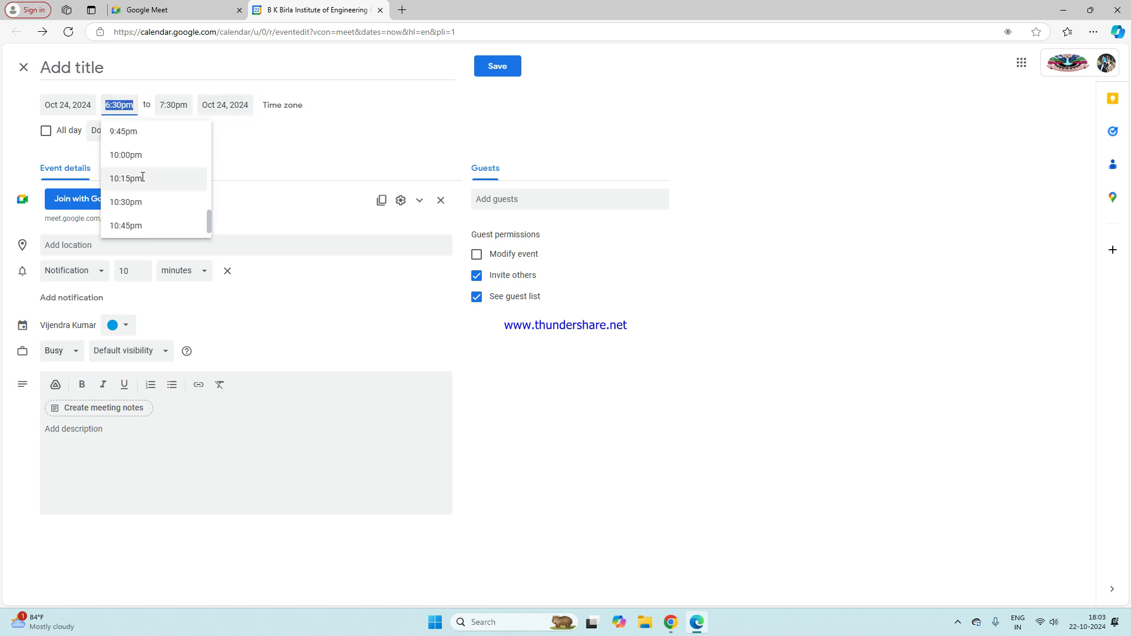
scroll(141, 177, up, 2)
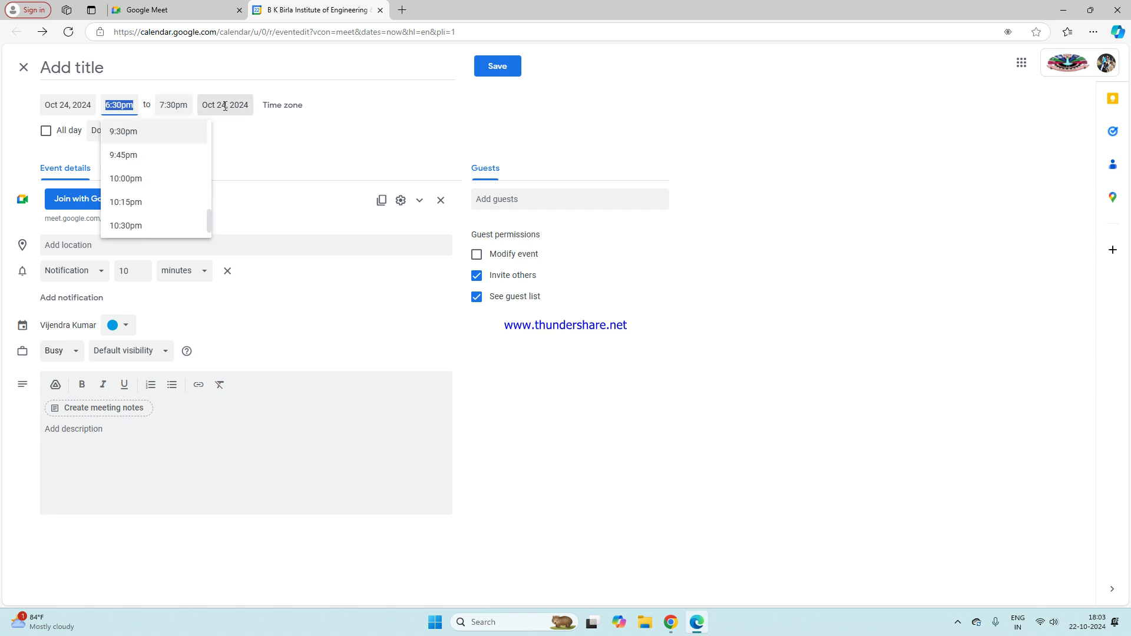
click(279, 111)
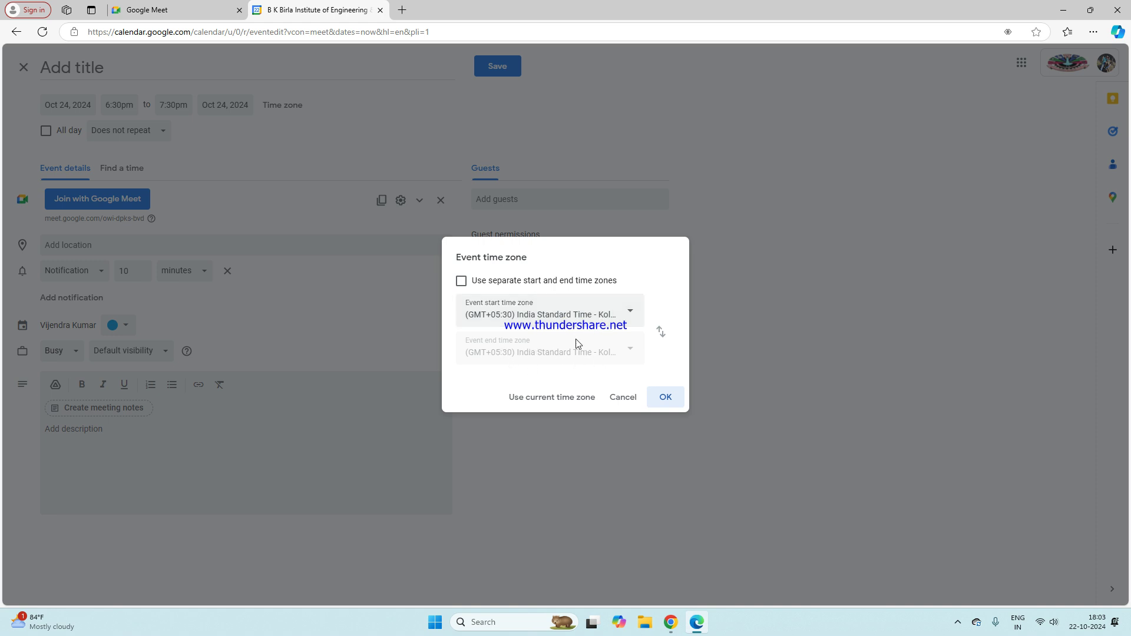
click(622, 398)
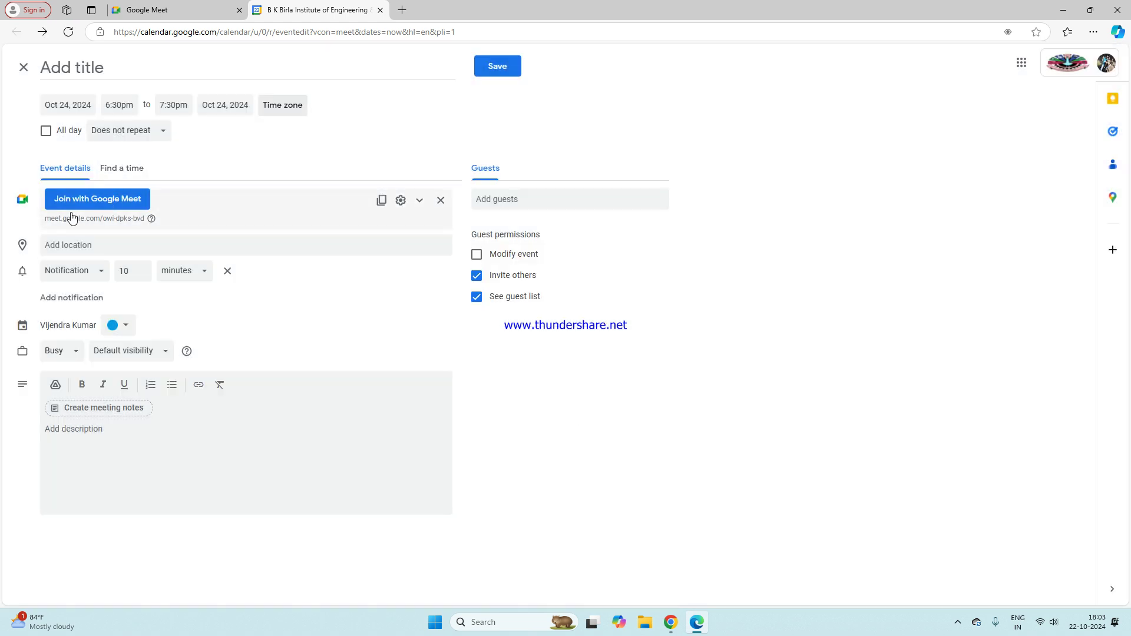
Make the event last all day and set it to repeat daily.
click(46, 132)
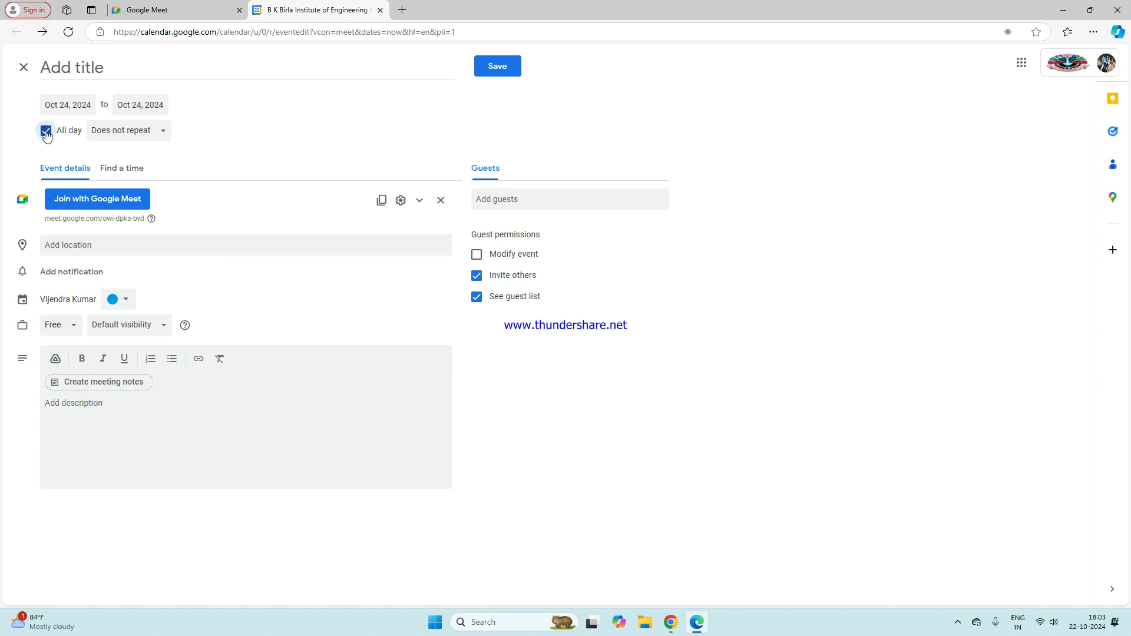
click(140, 132)
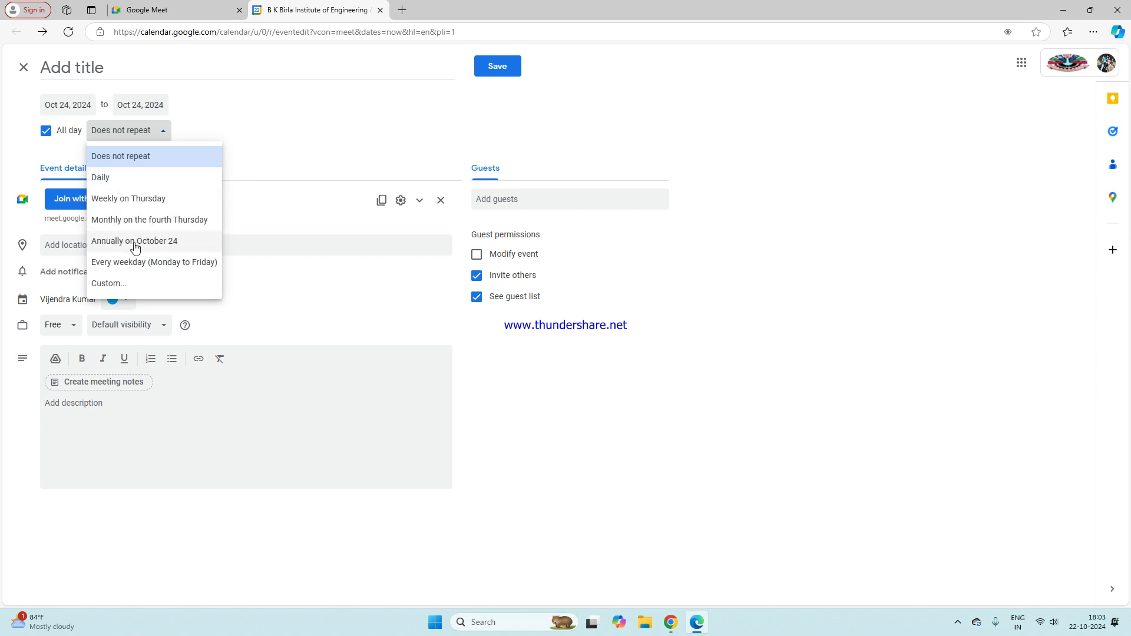
click(114, 137)
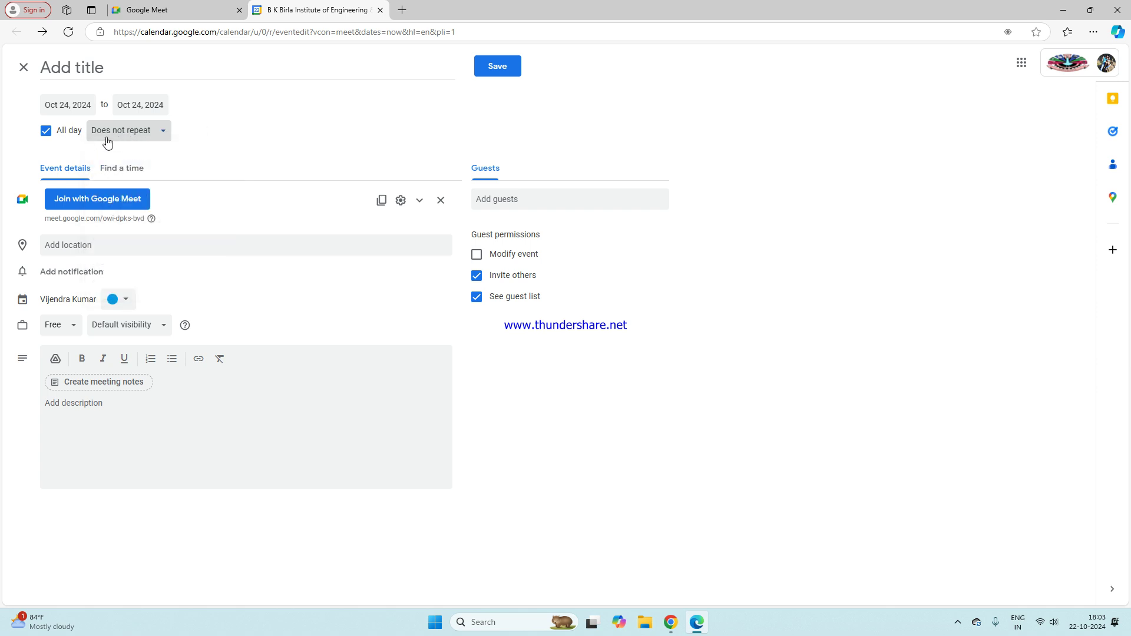
click(108, 141)
click(106, 176)
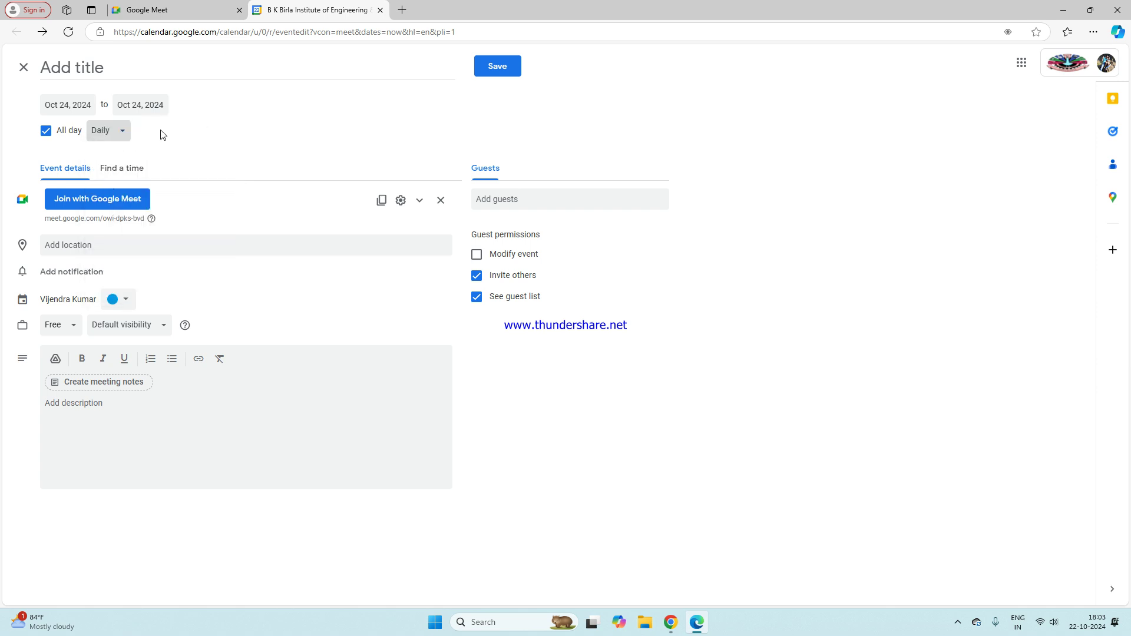
Change the event's recurrence to Does not repeat.
click(113, 133)
click(113, 158)
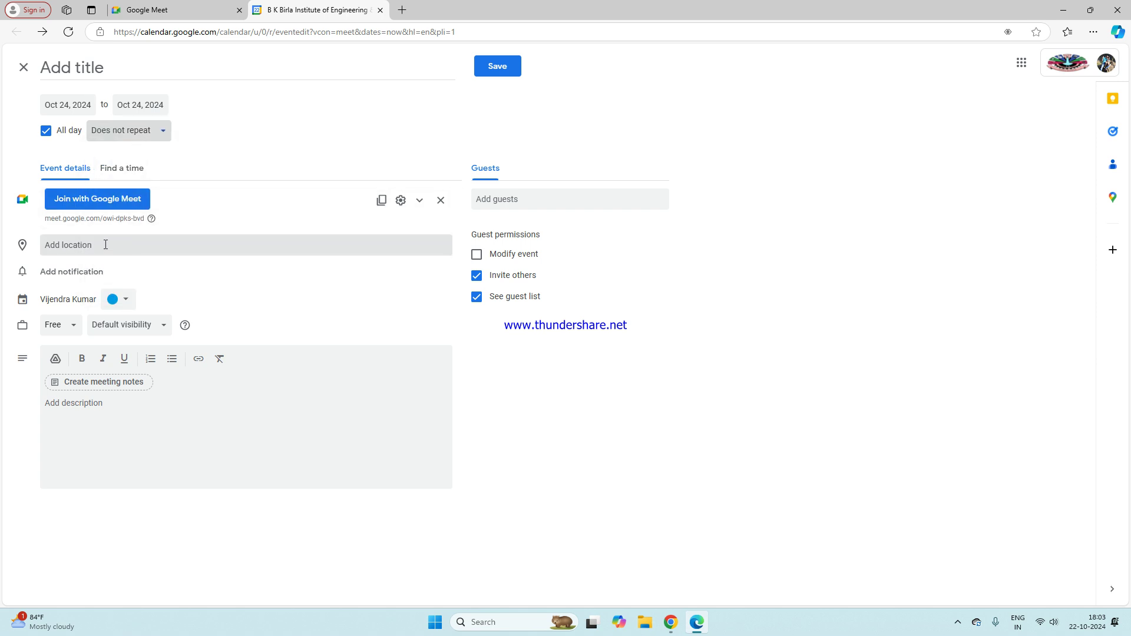
In the video call options, switch contributors' screen sharing and chat messages off and back on.
click(400, 201)
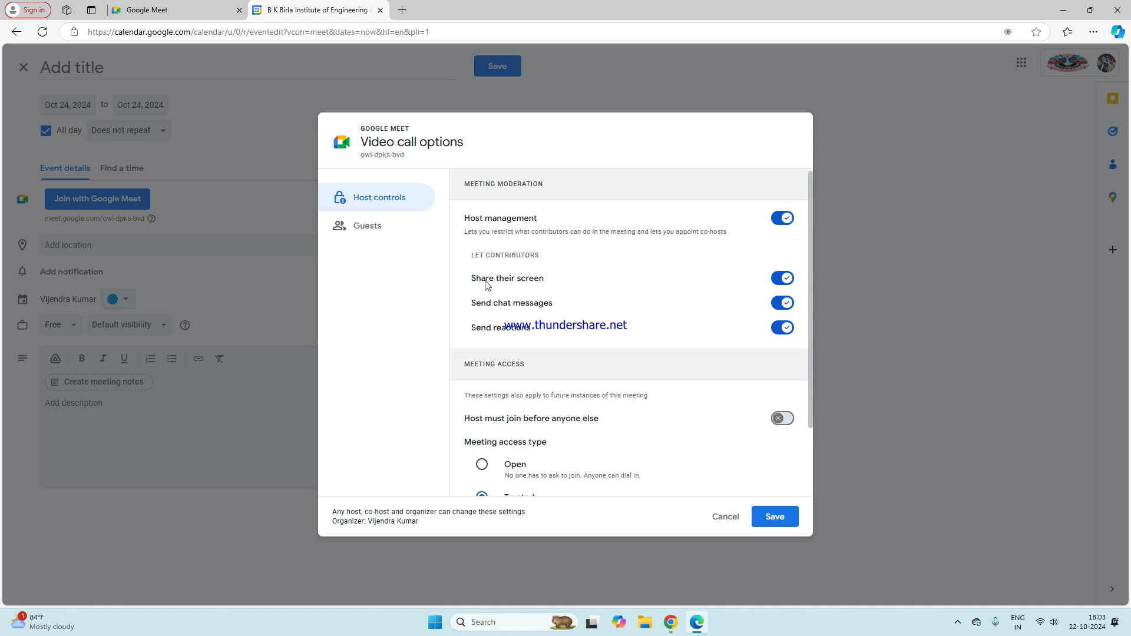
click(786, 281)
click(787, 282)
click(777, 305)
click(779, 303)
Try the Open and Restricted meeting access types, settle on Trusted, and save the video call options.
scroll(574, 444, down, 2)
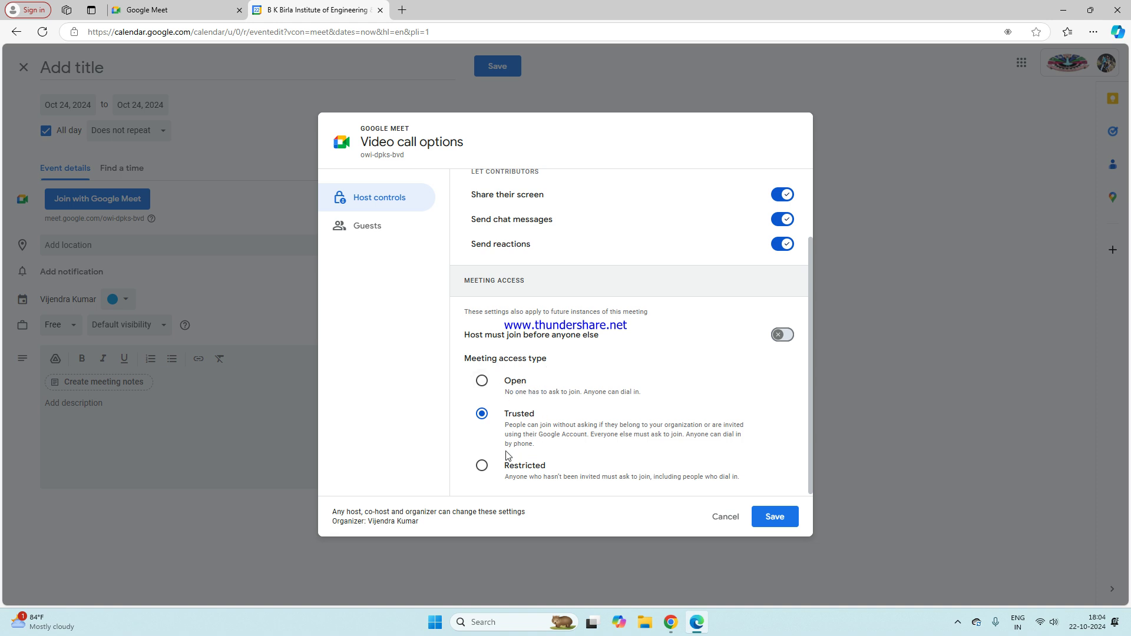
click(483, 384)
click(481, 414)
click(507, 466)
click(482, 413)
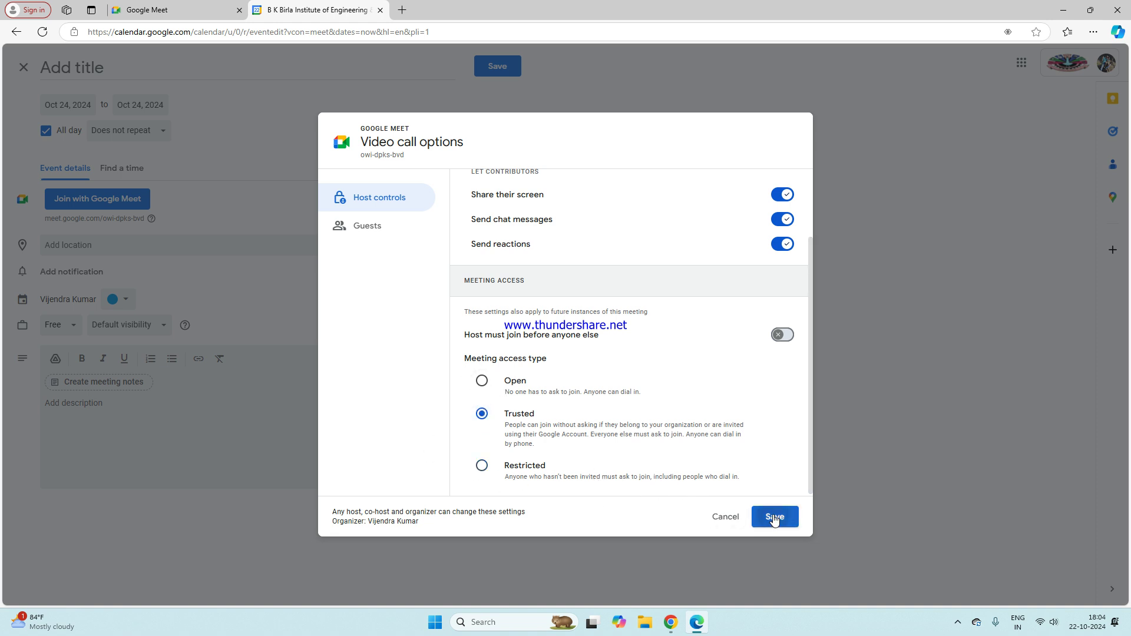
click(775, 517)
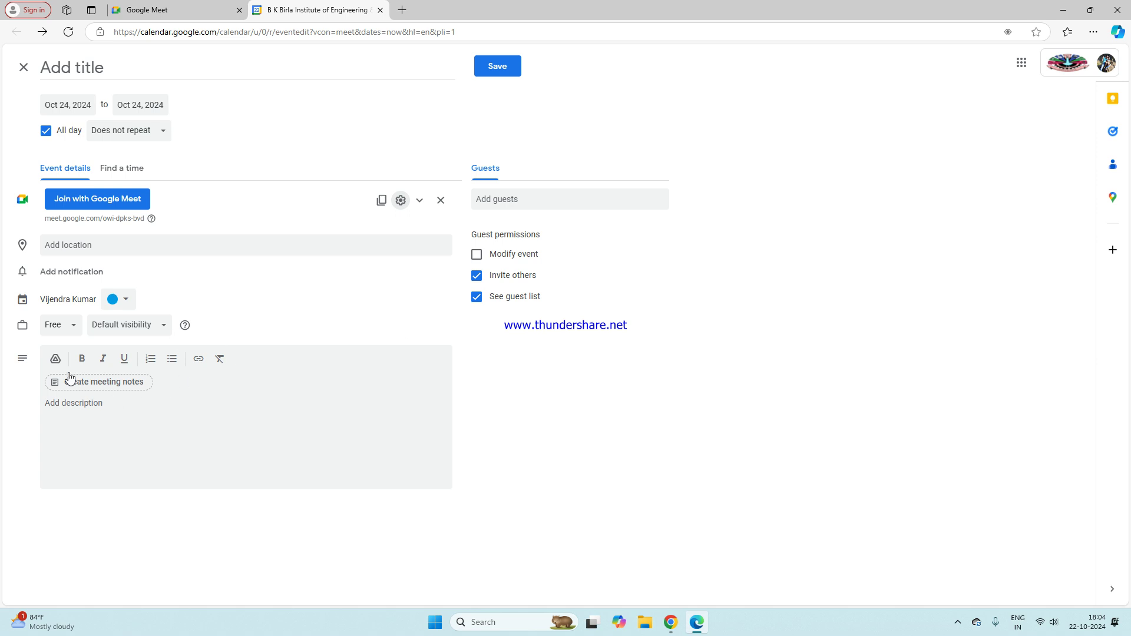
Add the description "Meeting about new resources" and check the October 24 schedule for a free time.
click(92, 403)
click(191, 249)
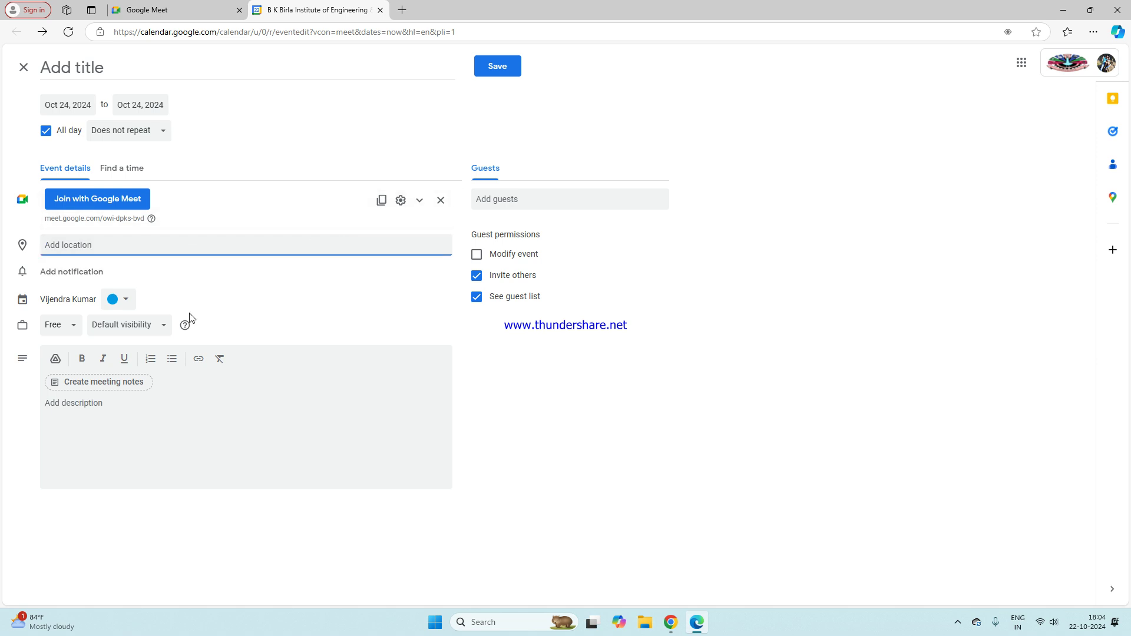
click(91, 407)
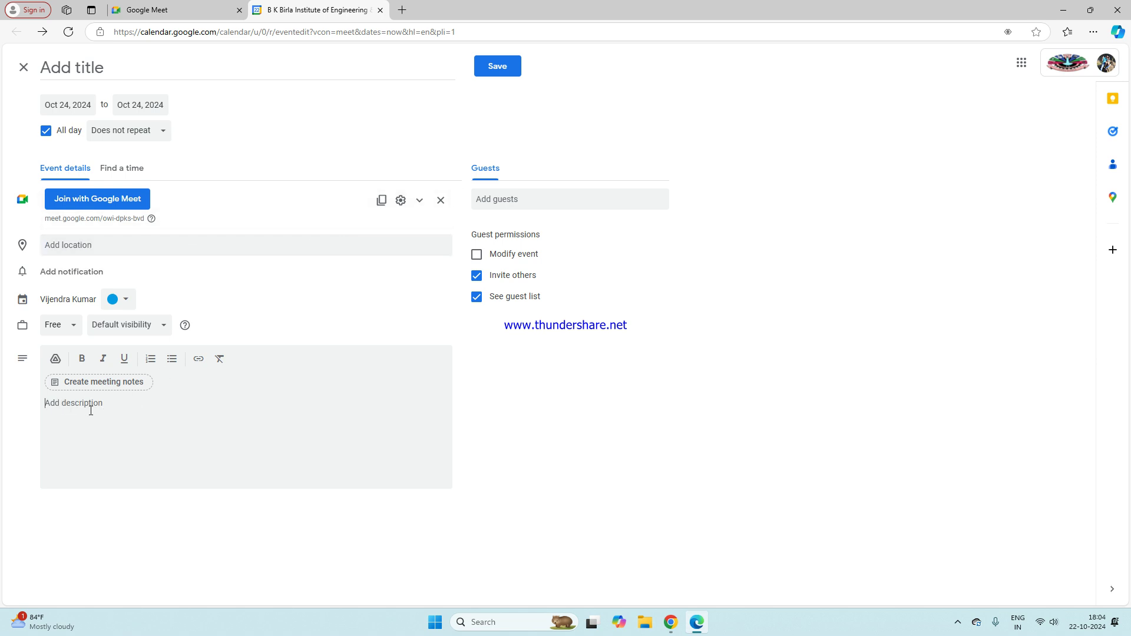
text(M)
click(117, 171)
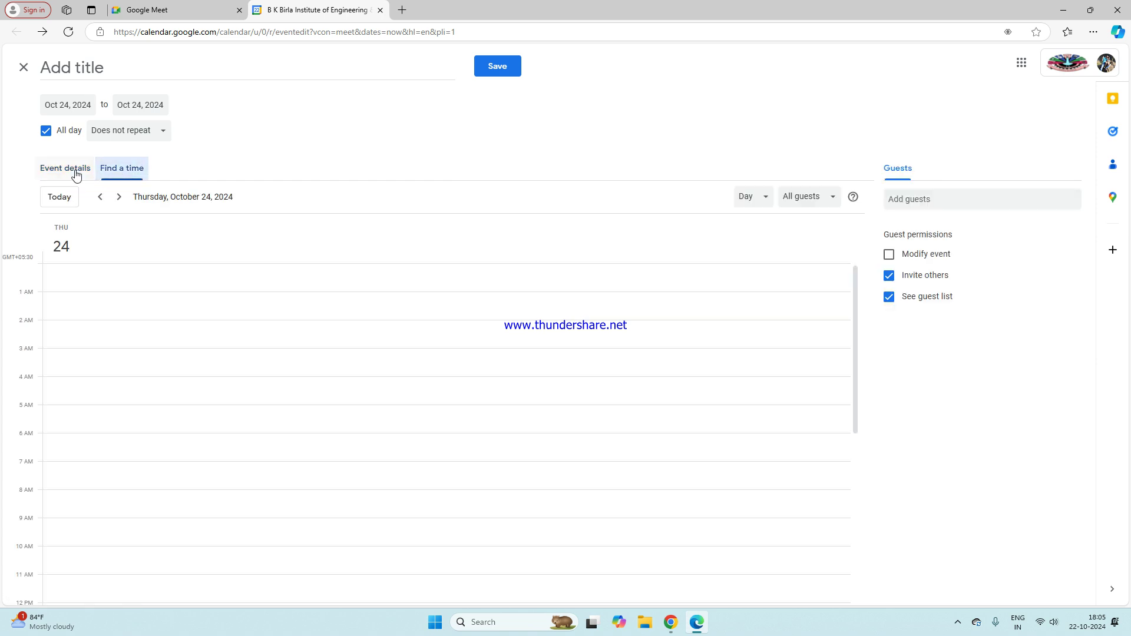
click(73, 171)
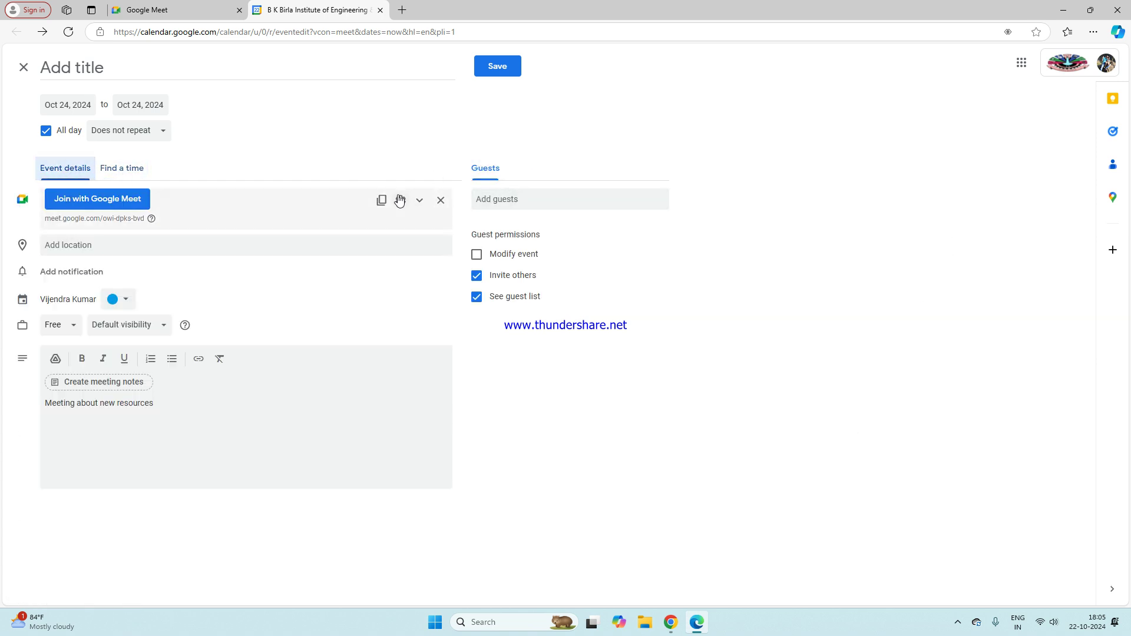
Add two guests to the event, one found by searching and one picked from the suggested contacts.
click(509, 198)
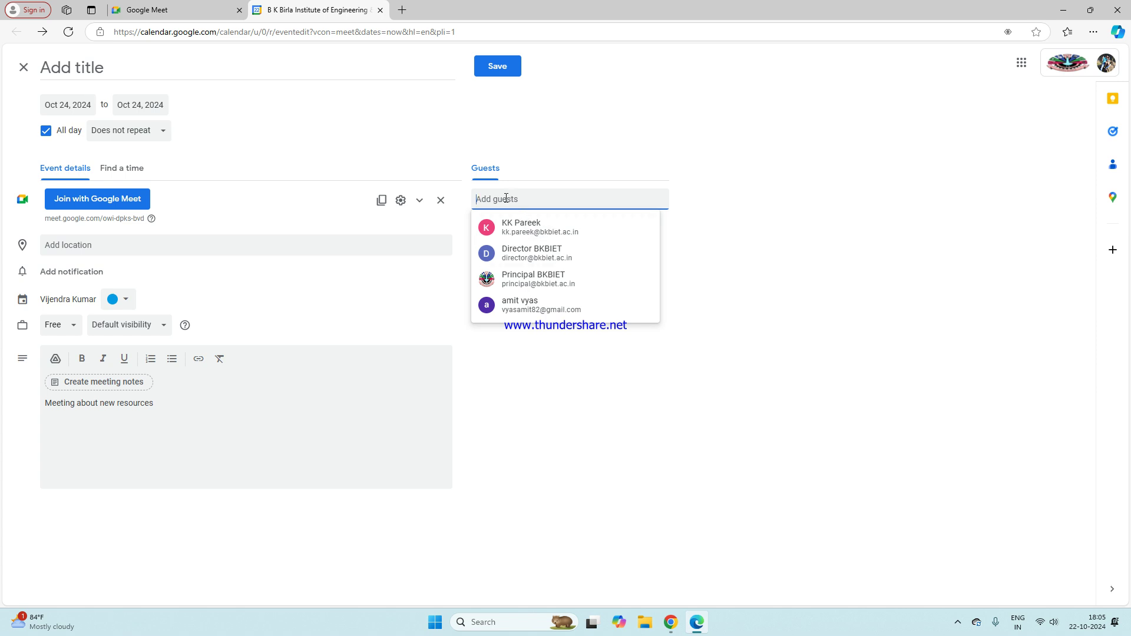
text(viju)
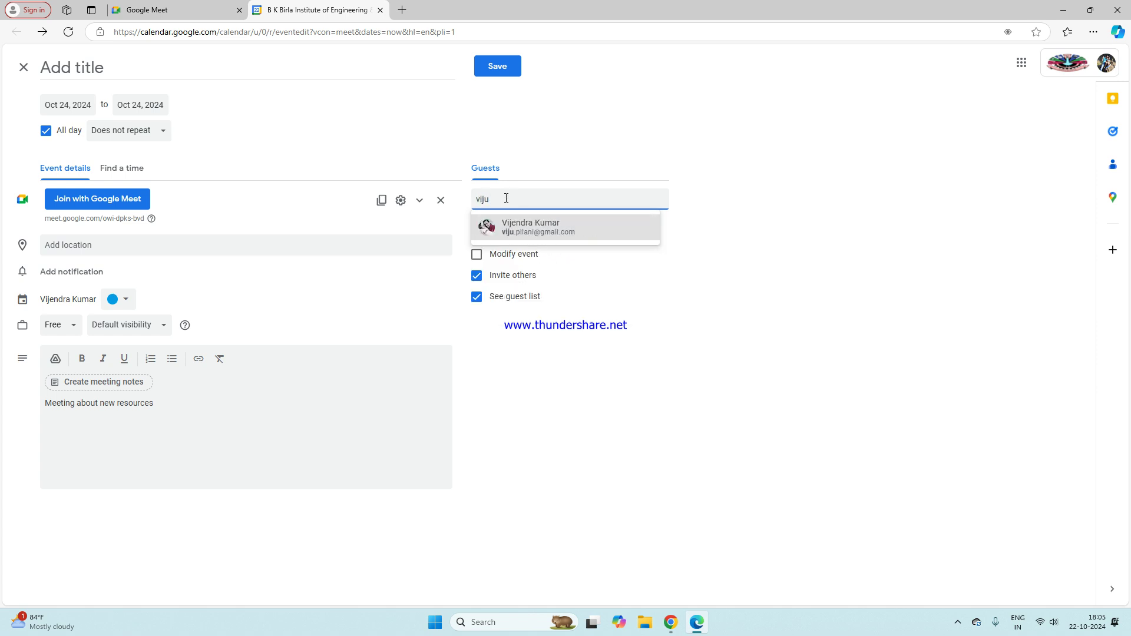
click(567, 228)
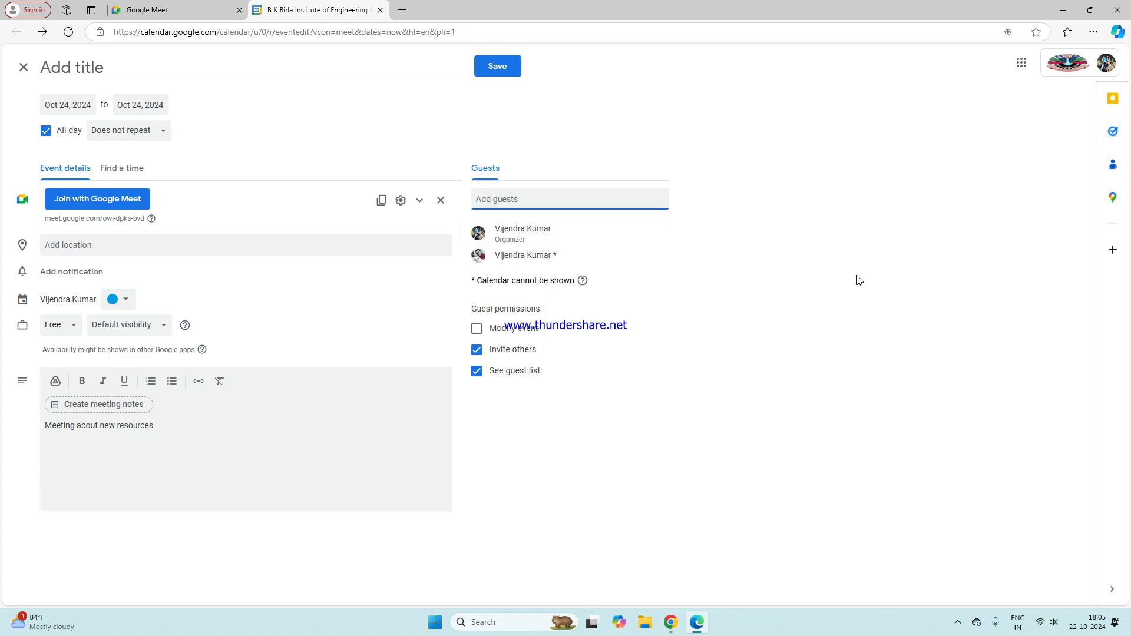
click(525, 200)
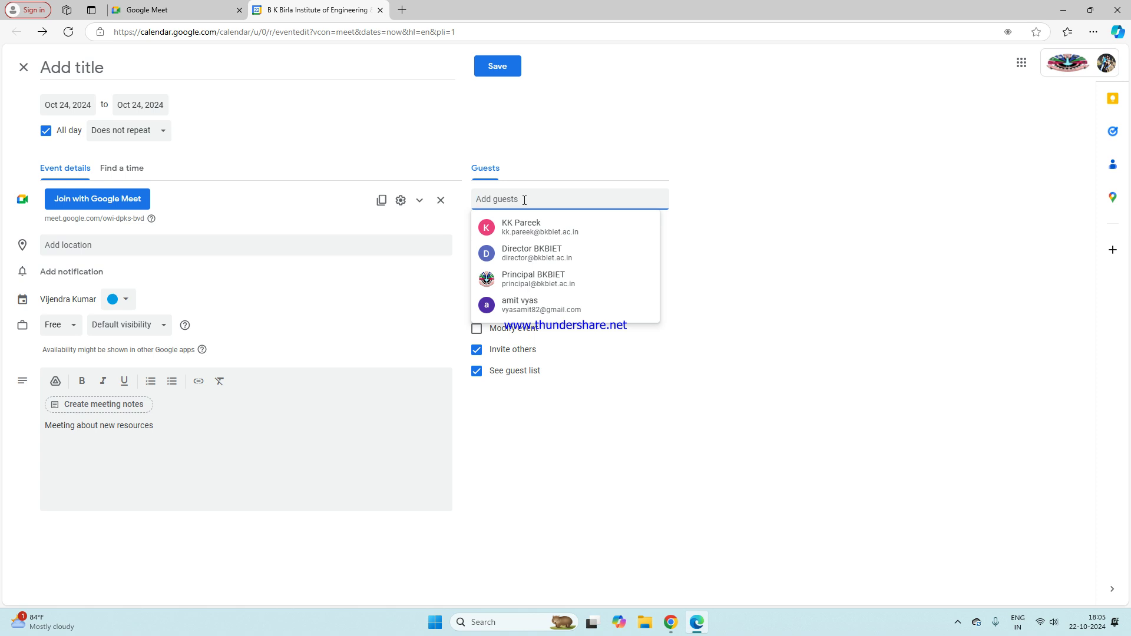
click(547, 306)
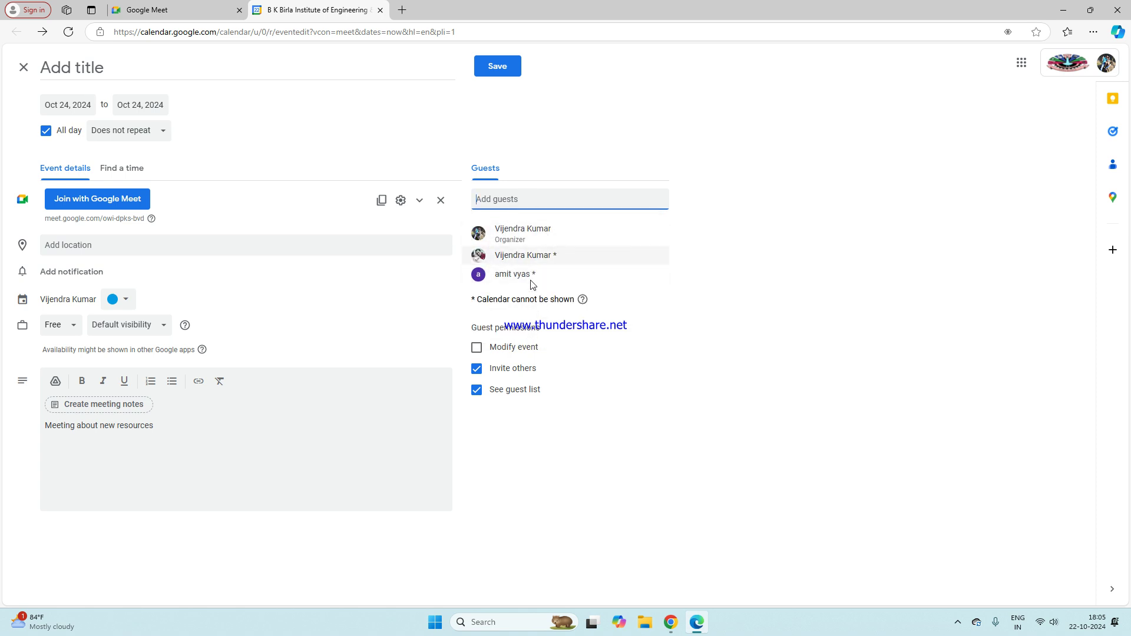
Remove the organizer and both added guests from the event's guest list.
click(653, 234)
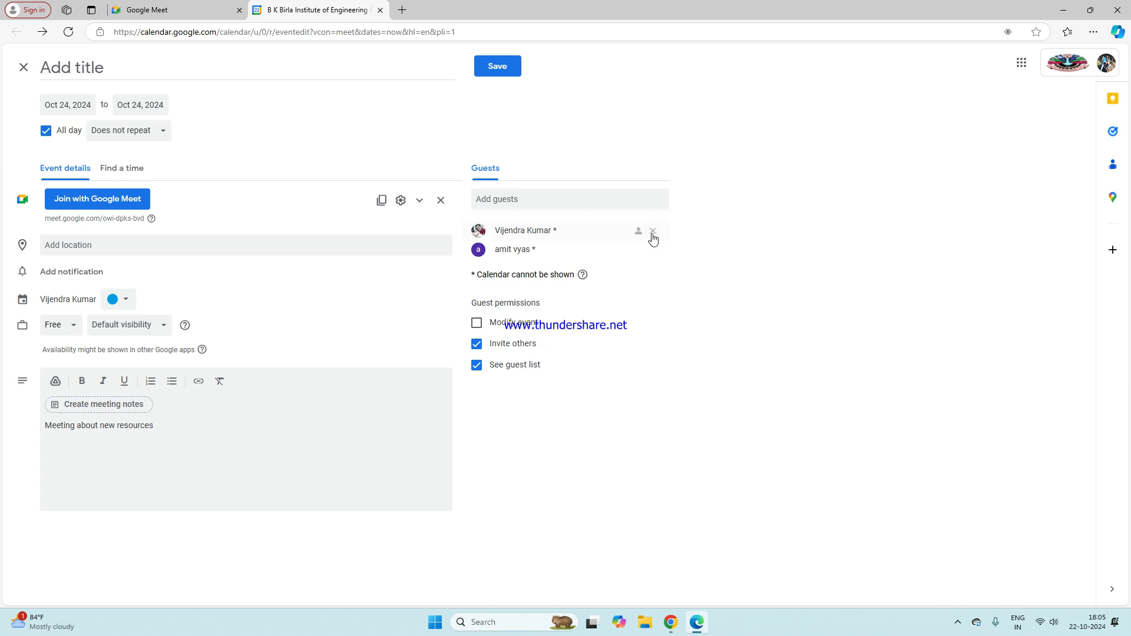
click(653, 231)
click(653, 232)
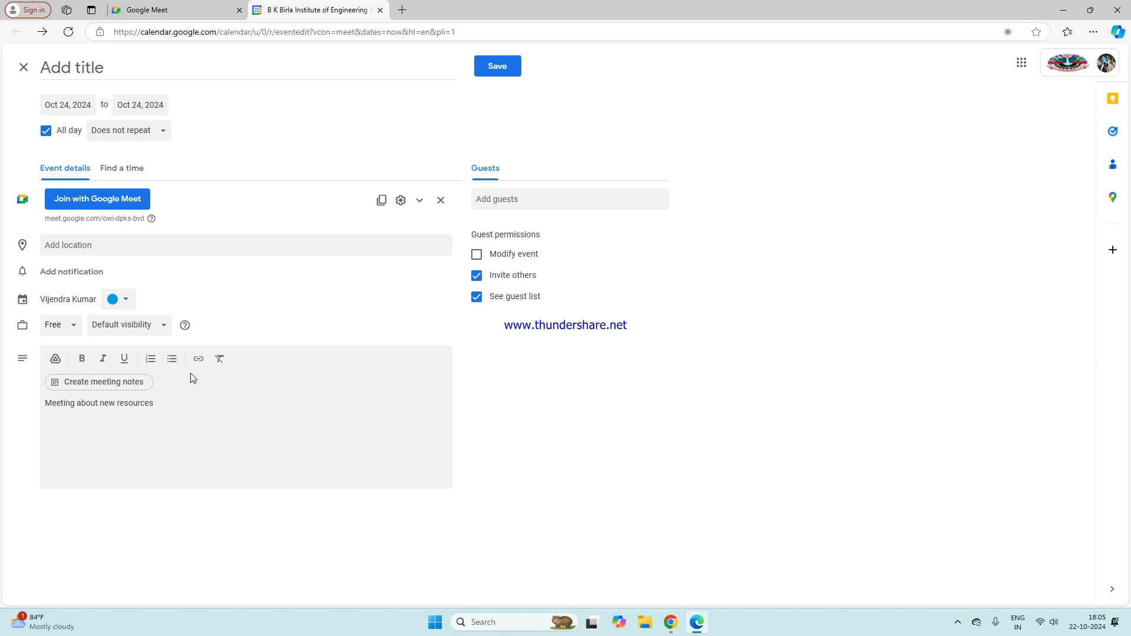
Make the event's description text bold.
drag(156, 403, 43, 403)
click(82, 359)
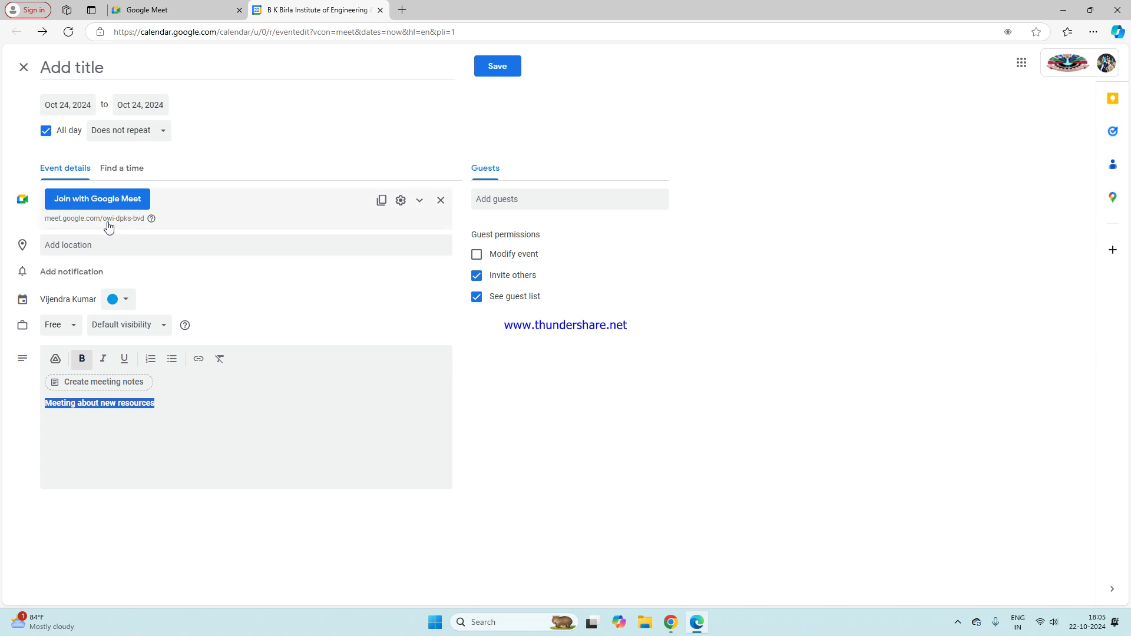
Review the meeting's joining details, then the guest roles and host controls in the video call options, saving them as they are.
click(419, 202)
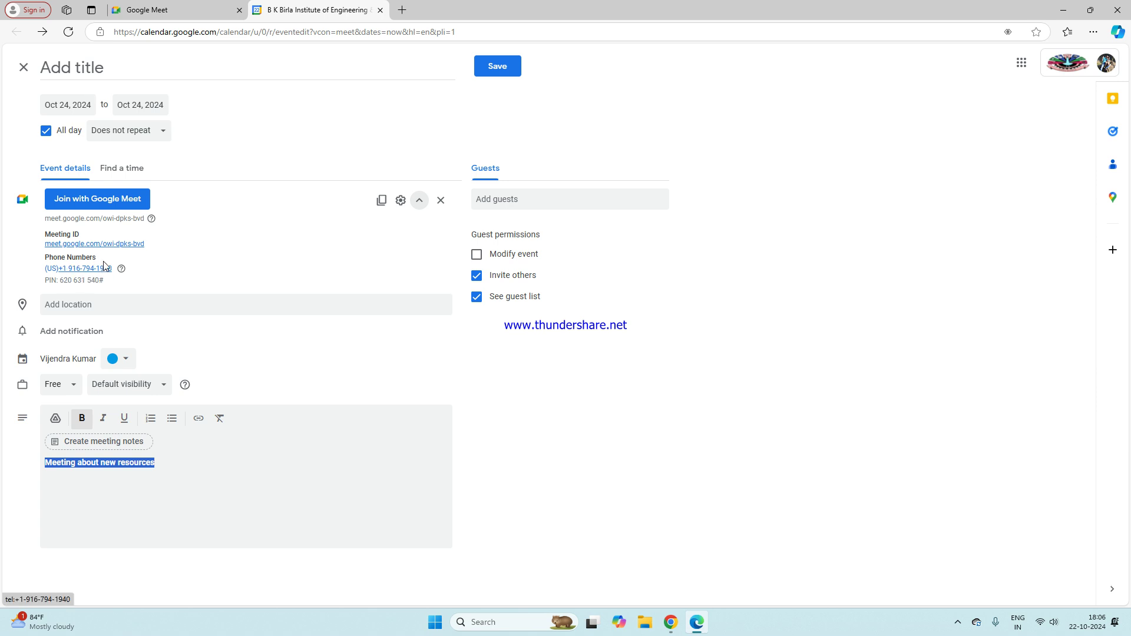
click(420, 202)
click(401, 201)
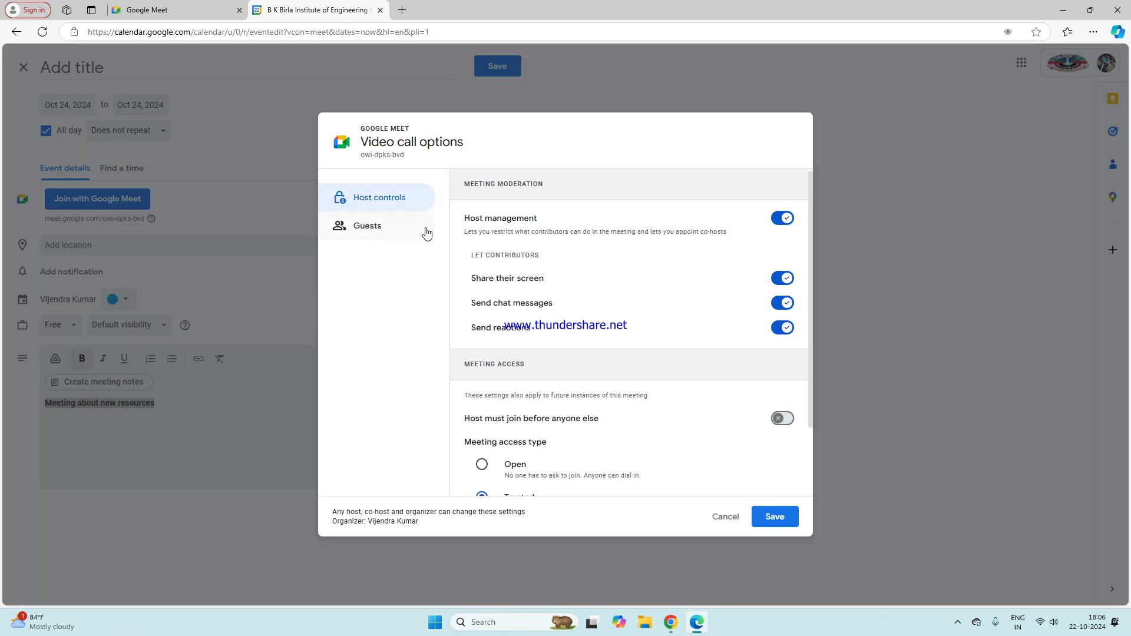
click(406, 228)
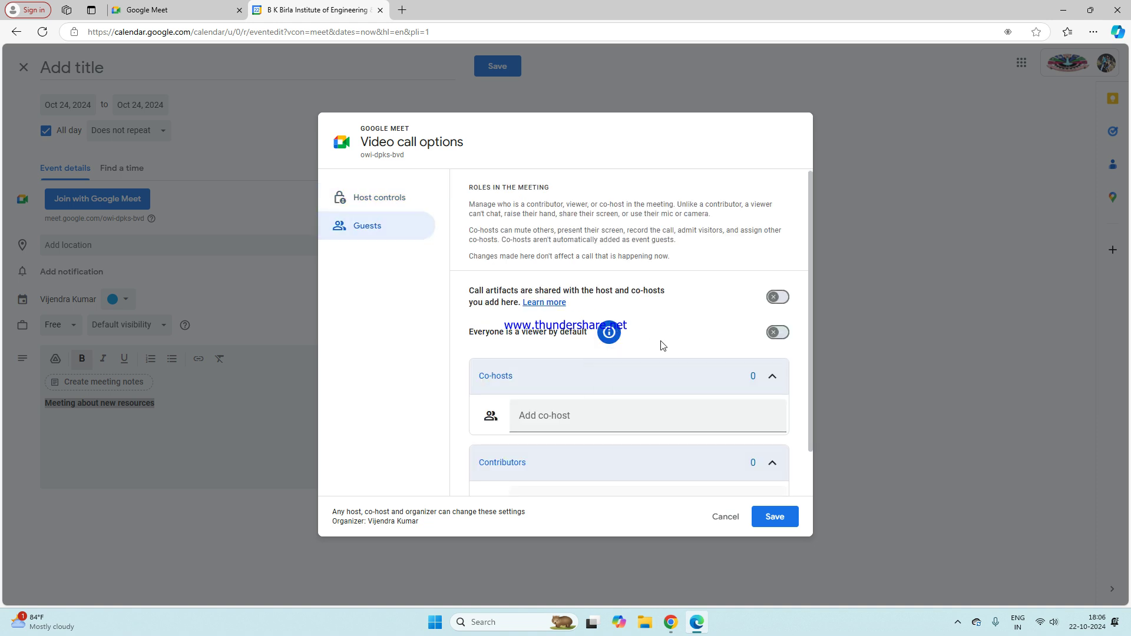
scroll(661, 346, down, 1)
scroll(662, 346, up, 1)
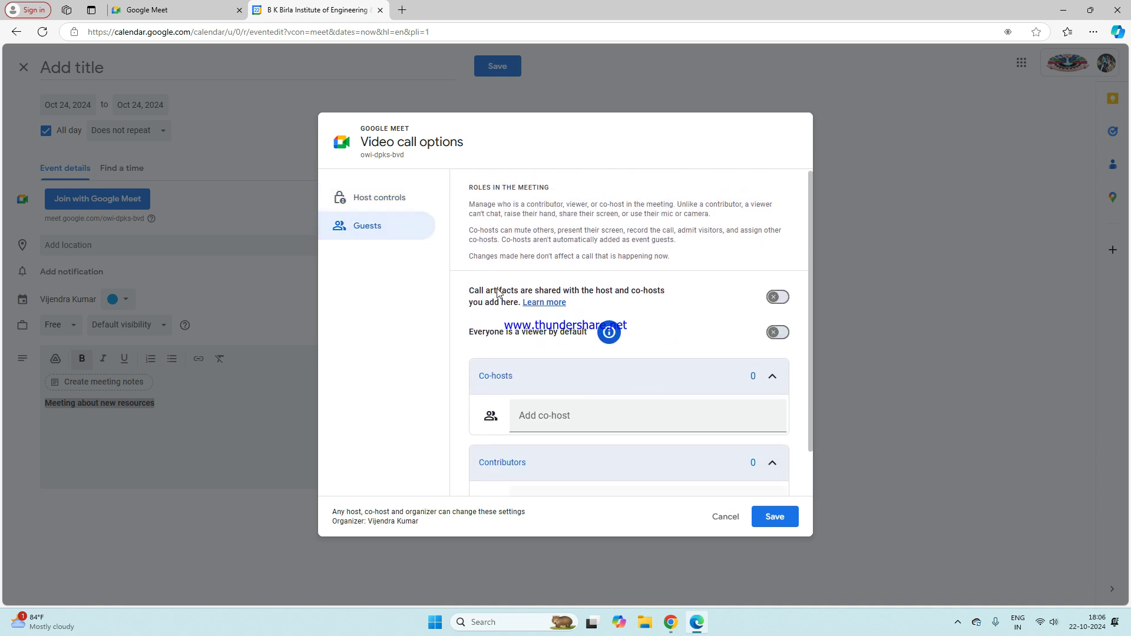
click(395, 203)
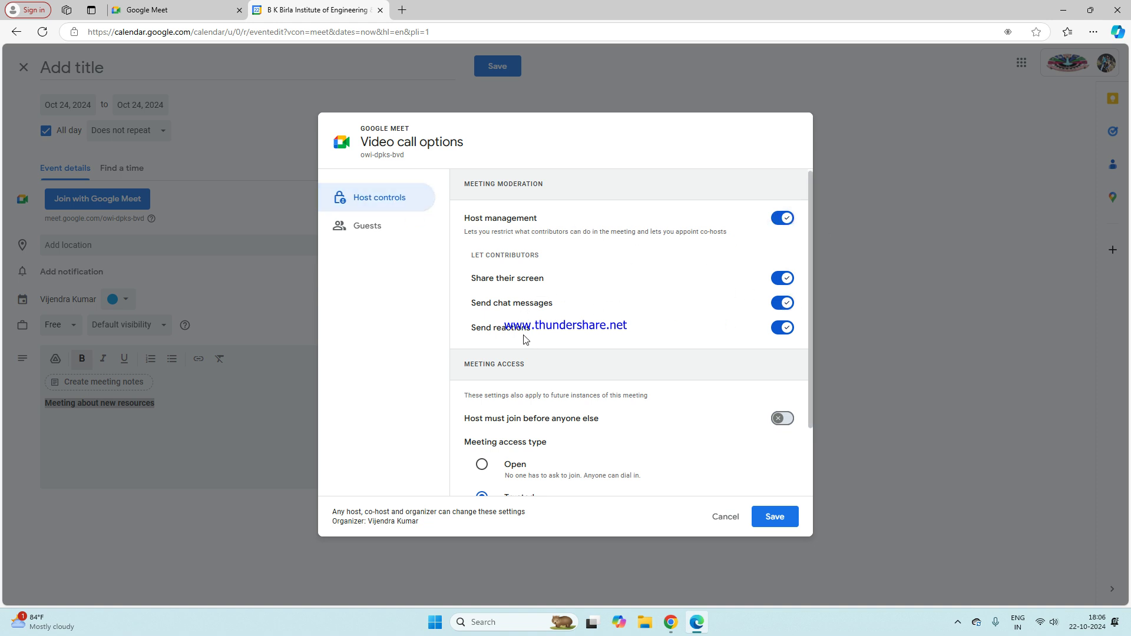
scroll(701, 407, down, 2)
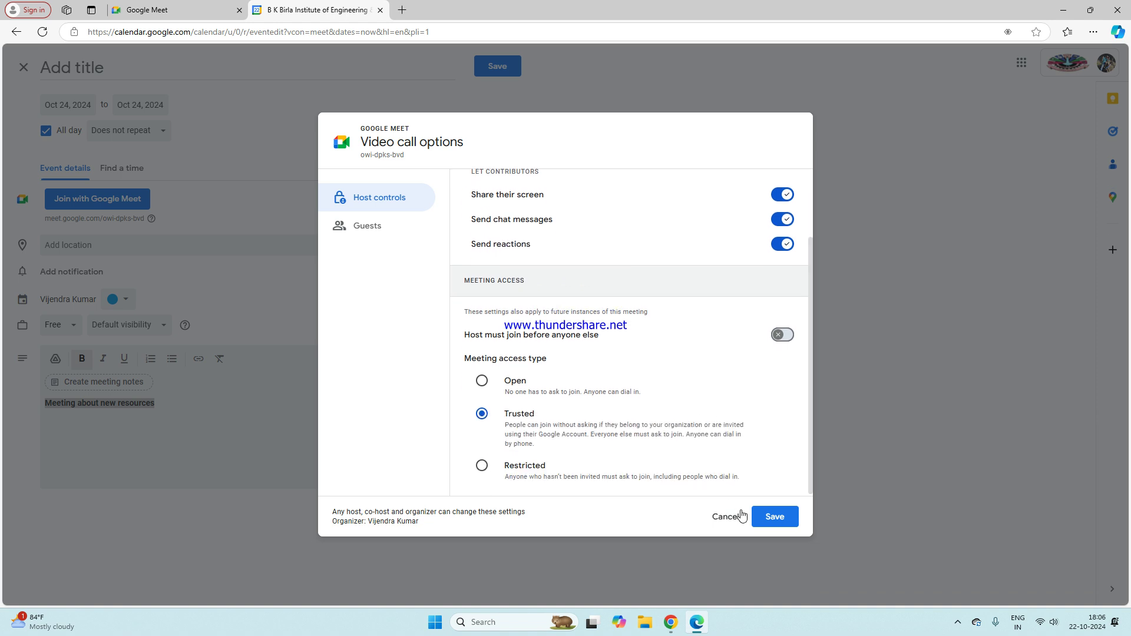
click(769, 519)
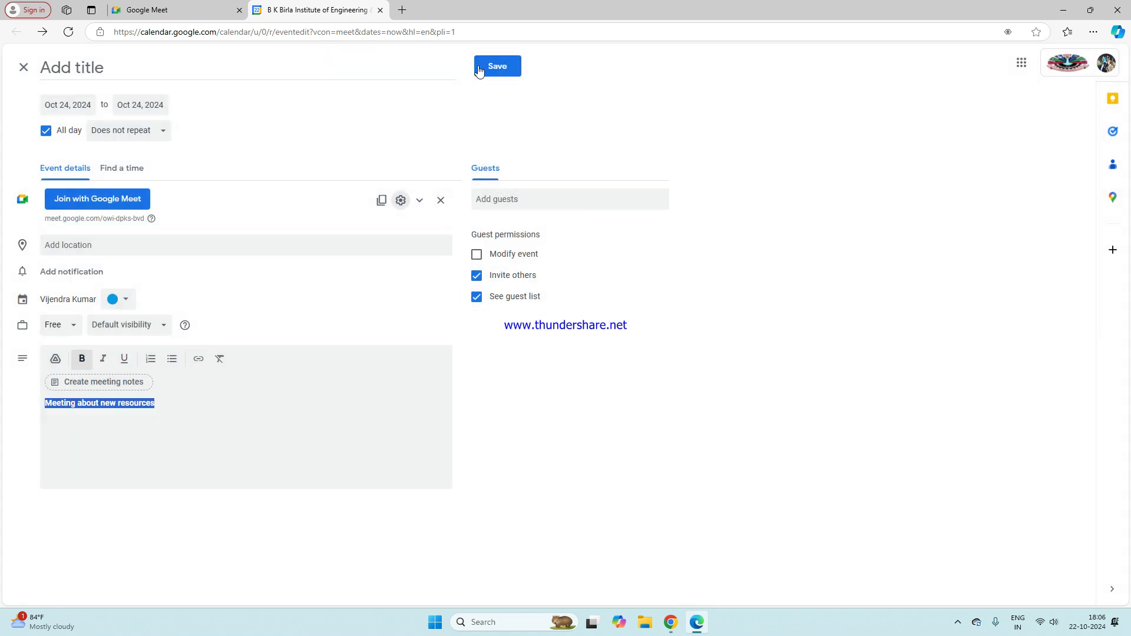
Save the event and show October 24 in the day view.
click(500, 74)
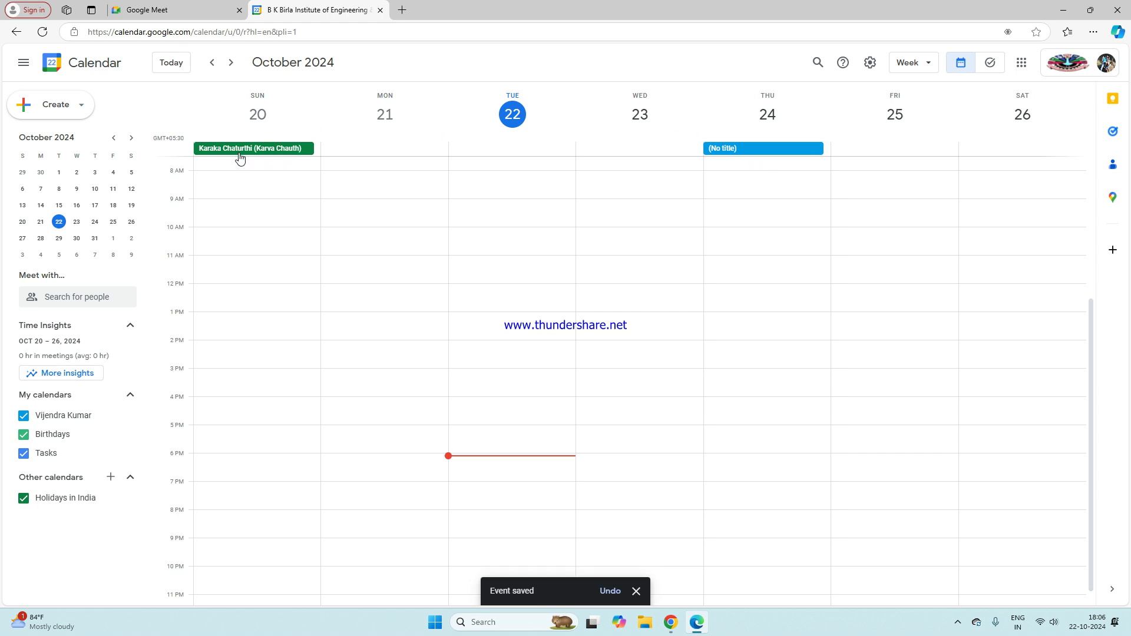
scroll(336, 174, up, 4)
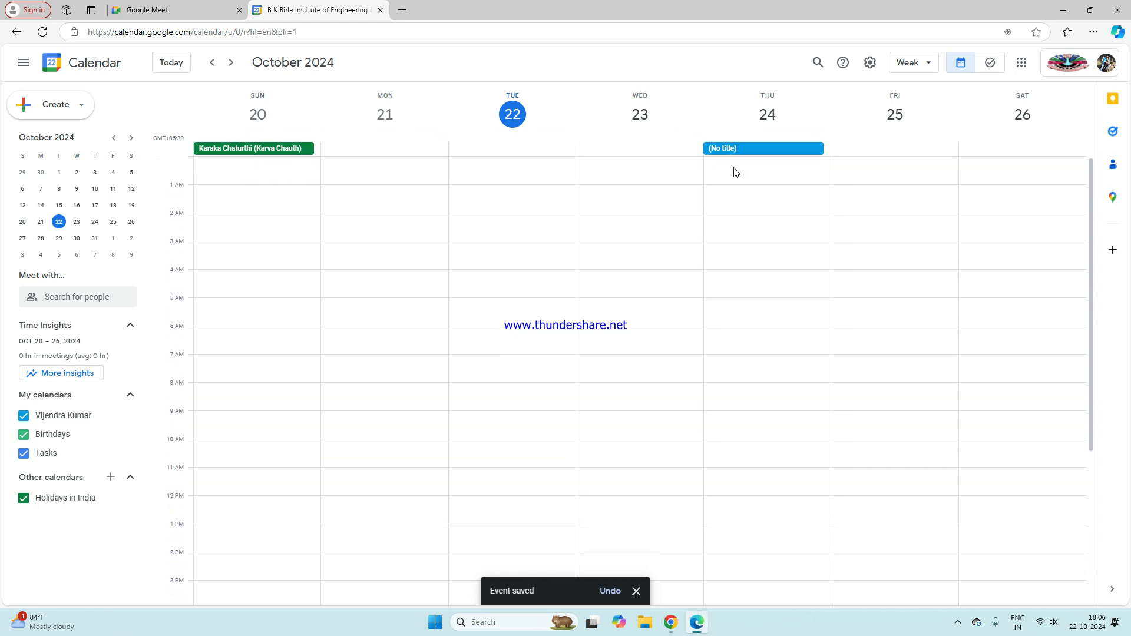
click(94, 224)
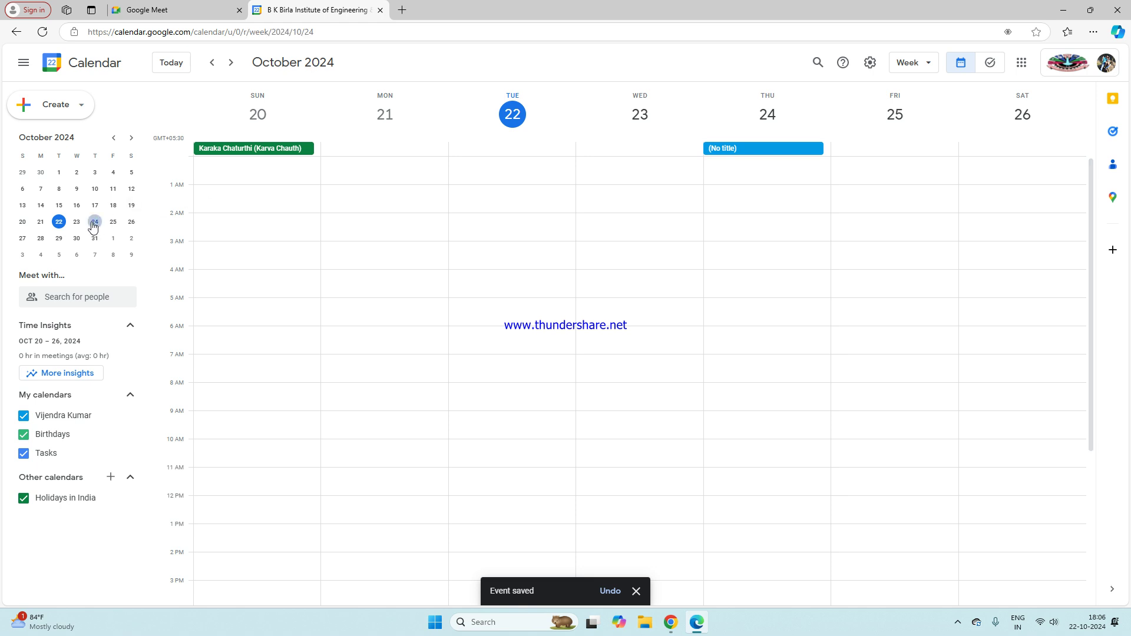
click(95, 223)
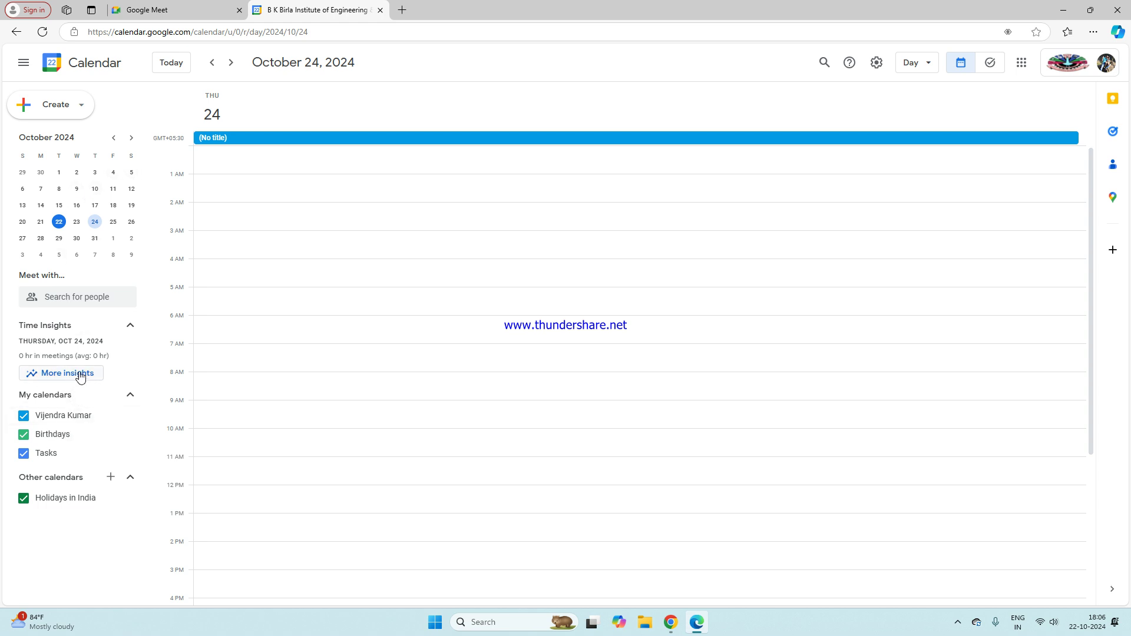
click(23, 63)
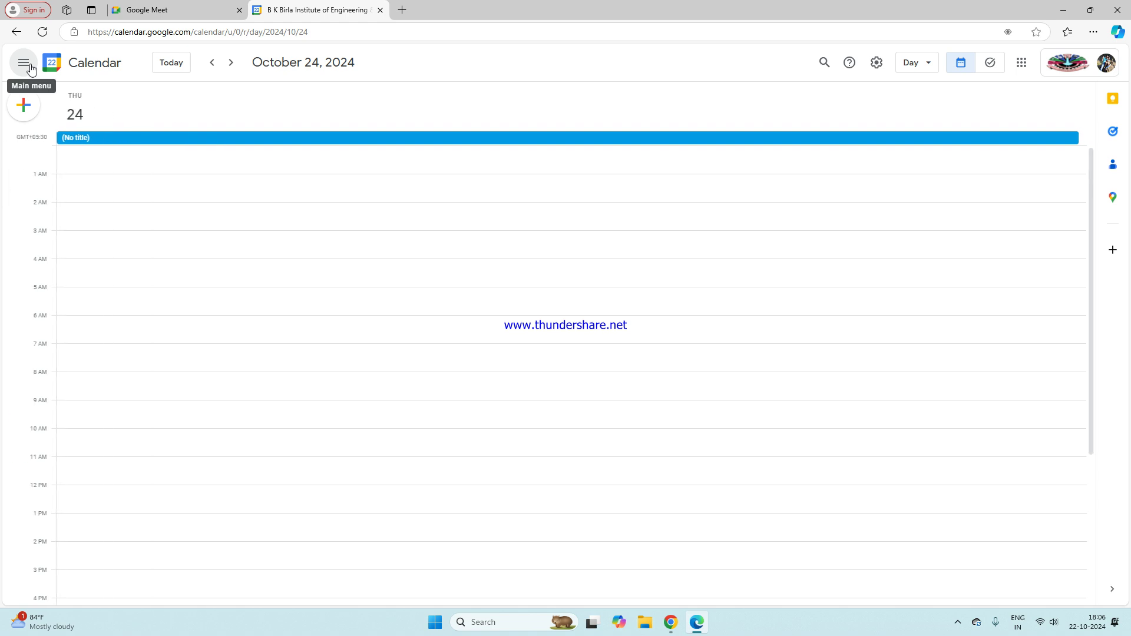
click(31, 67)
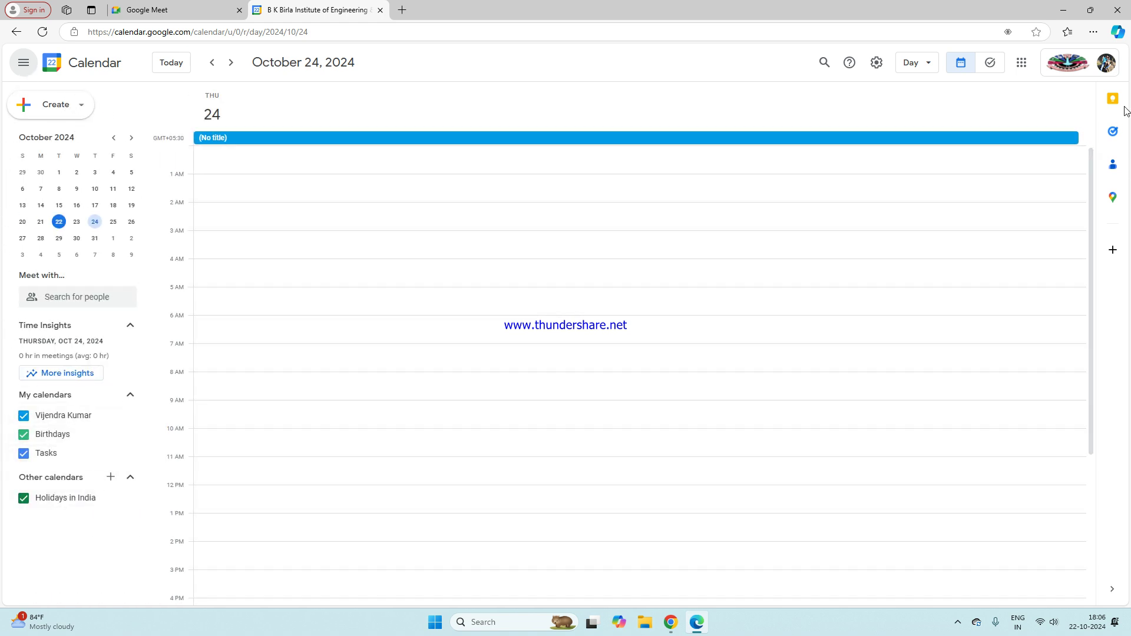
click(960, 68)
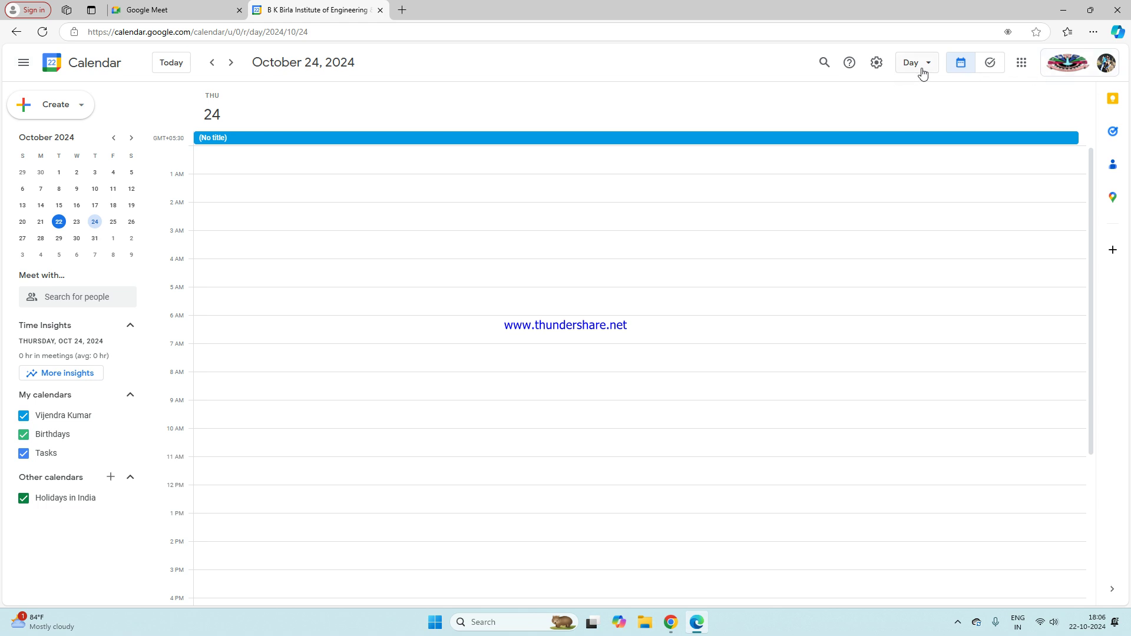
Open the untitled October 24 event's Google Meet call, allow microphone and camera use, and join the meeting.
click(254, 140)
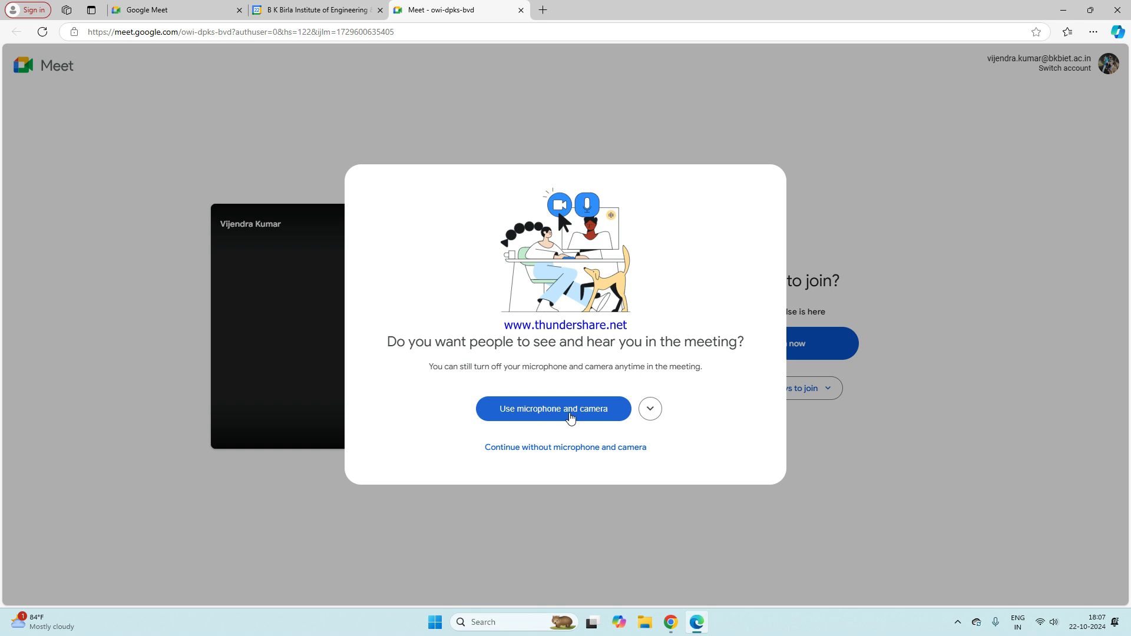
click(570, 415)
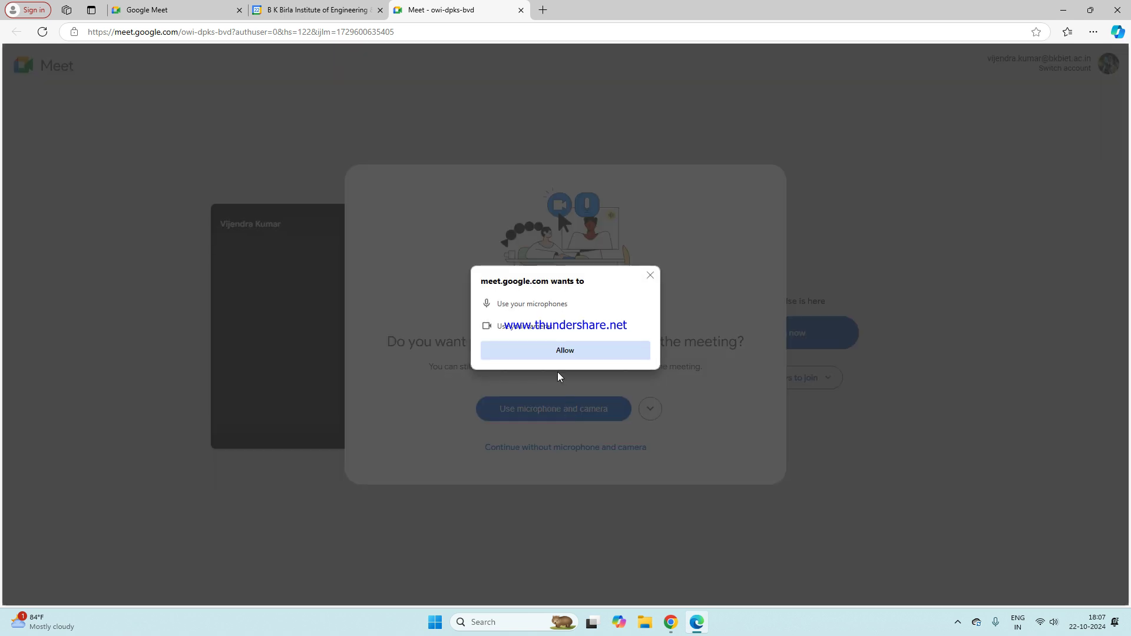
click(554, 351)
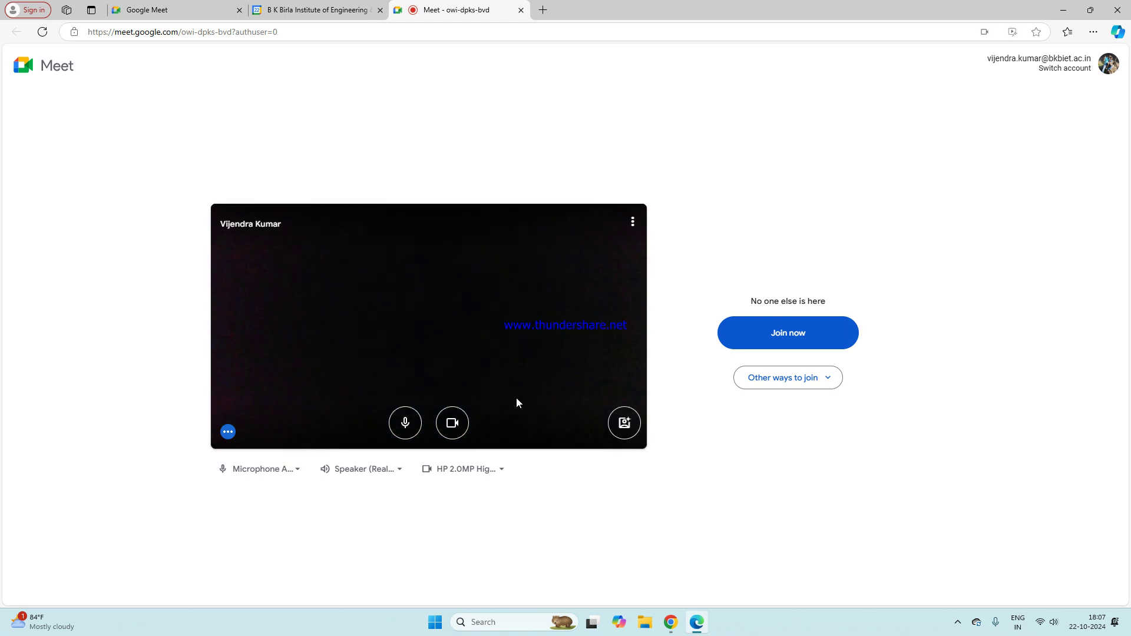
click(770, 346)
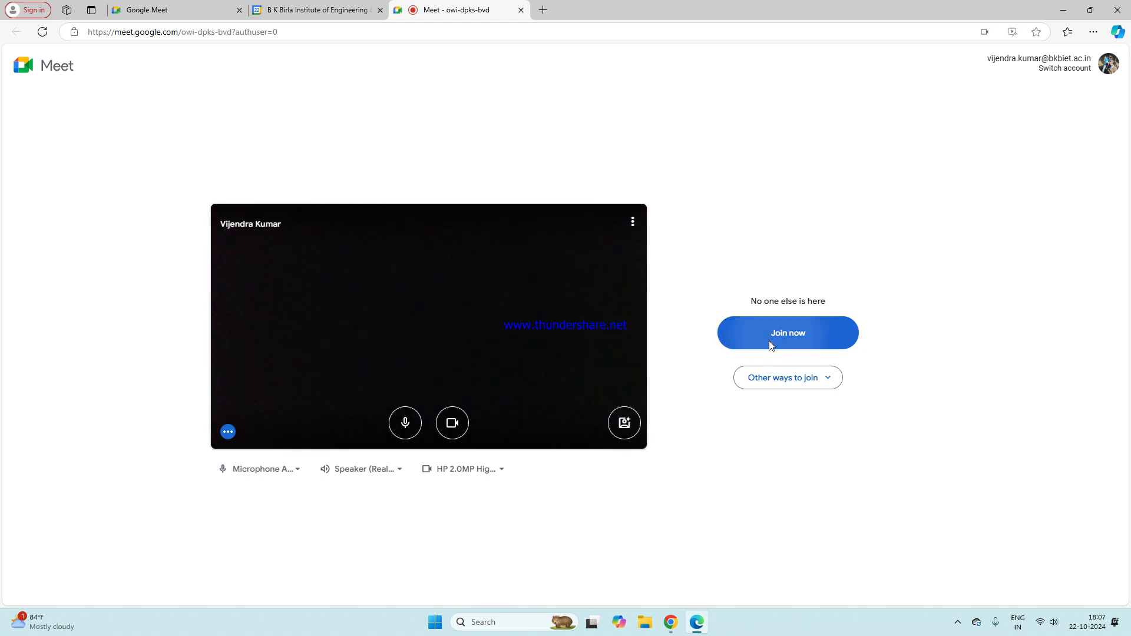